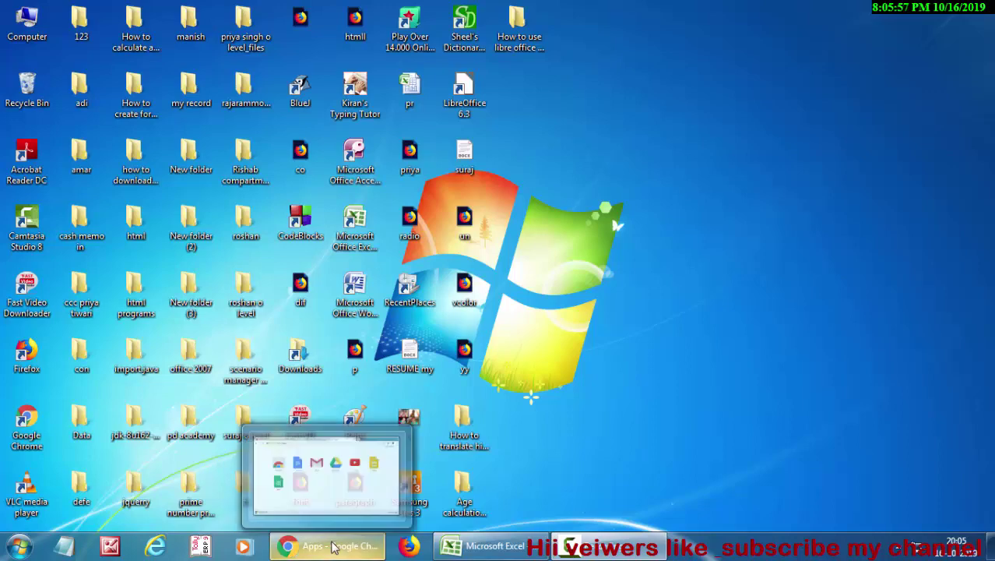
# Open the Google Sheets home page from the Chrome apps page.
pyautogui.click(331, 546)
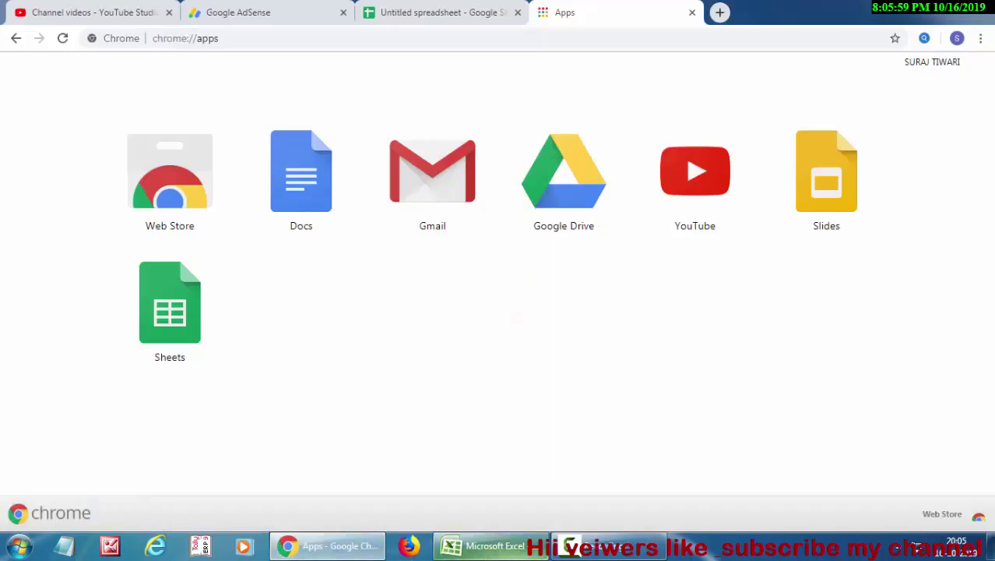
pyautogui.click(153, 303)
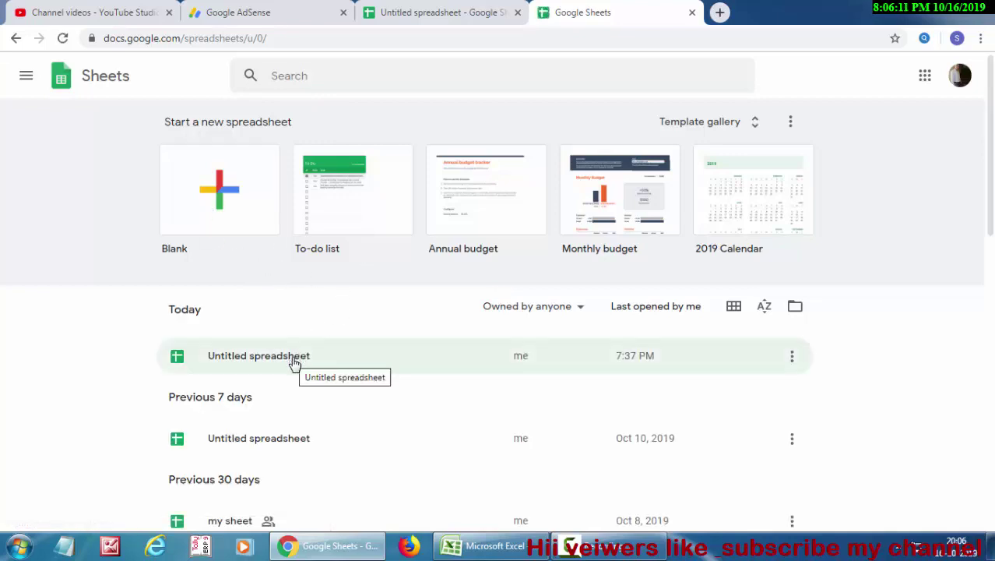
# Open today's Untitled marks spreadsheet and add a 'count if' note below the table.
pyautogui.click(293, 358)
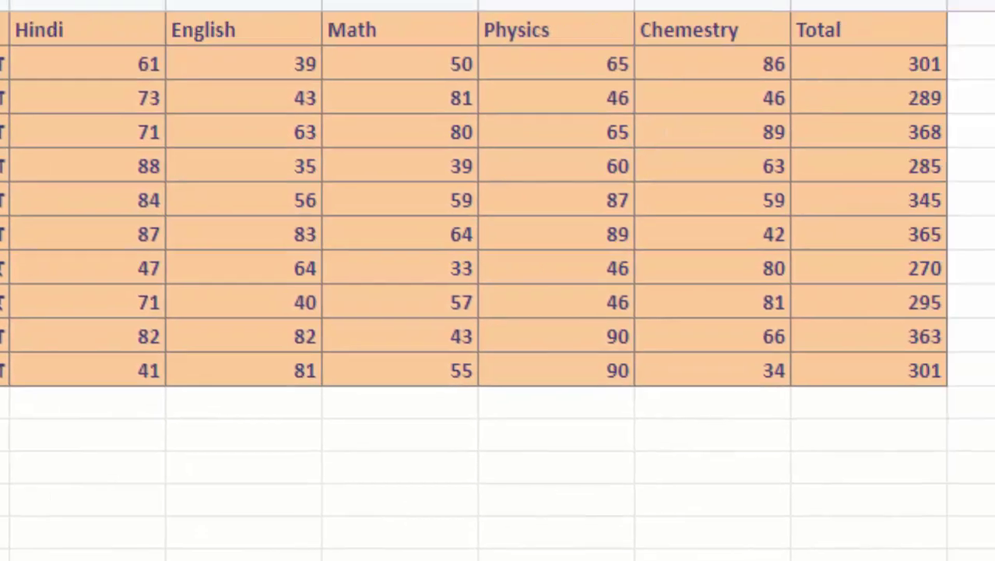
pyautogui.click(503, 66)
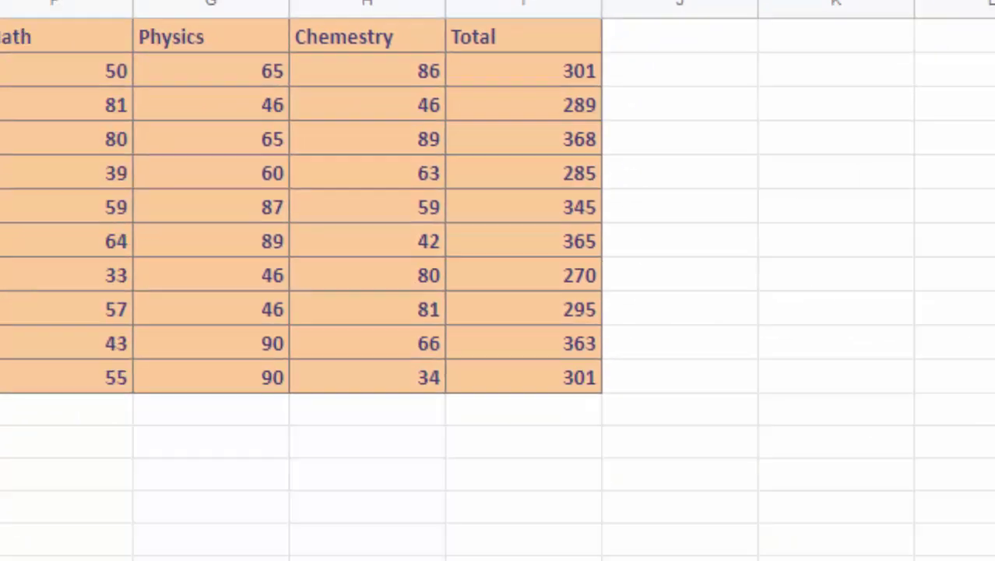
pyautogui.click(305, 329)
pyautogui.write('coun')
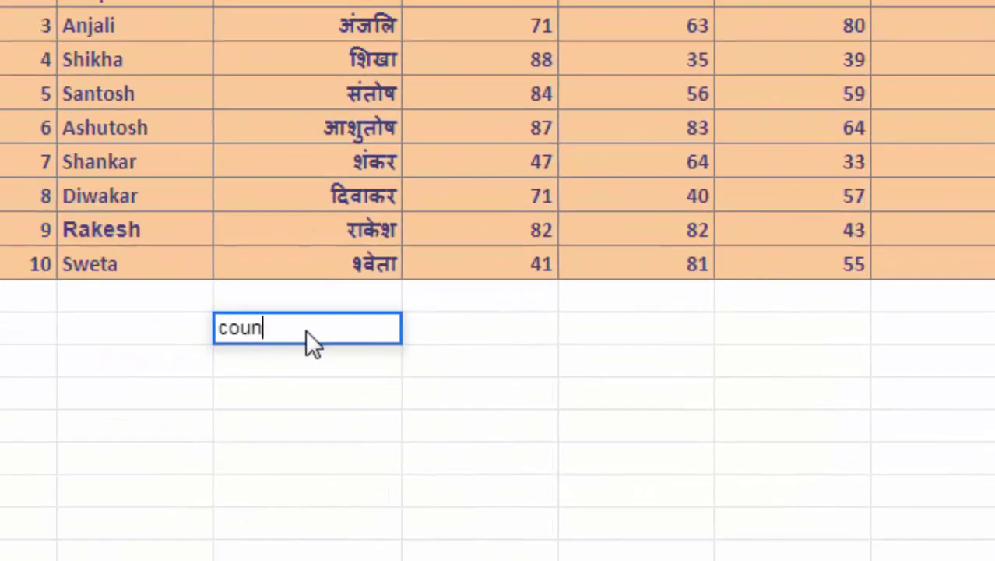
pyautogui.write('t')
pyautogui.write(' if')
pyautogui.click(308, 427)
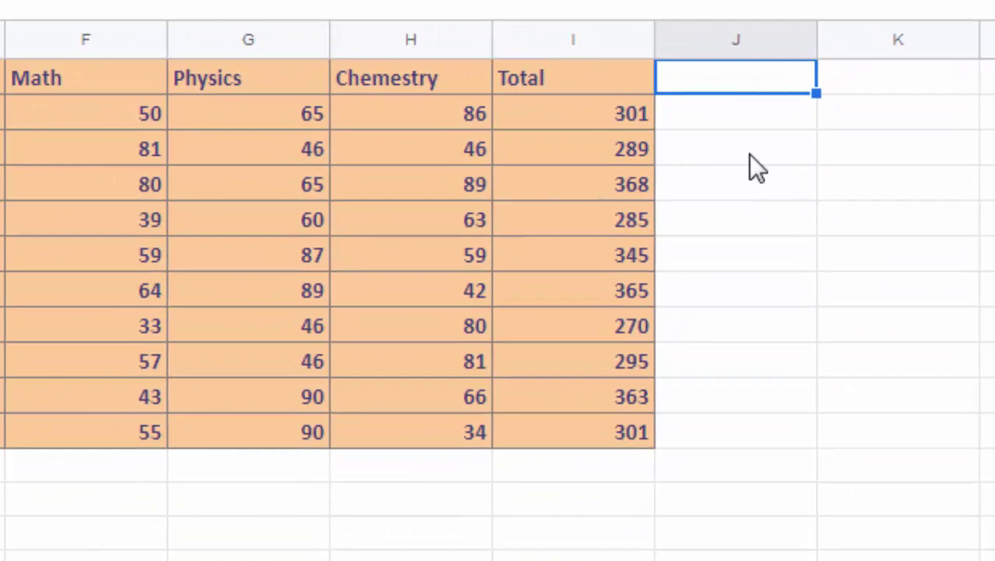
# Enter the heading 'Failed in Subject' in J1, then select J2.
pyautogui.write('Faile')
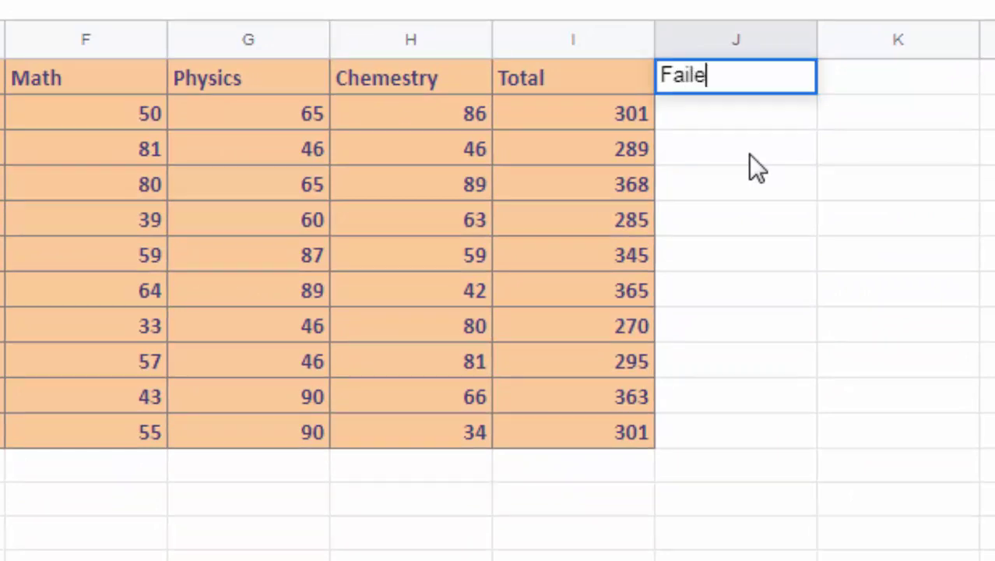
pyautogui.write('d in ')
pyautogui.write('Subj')
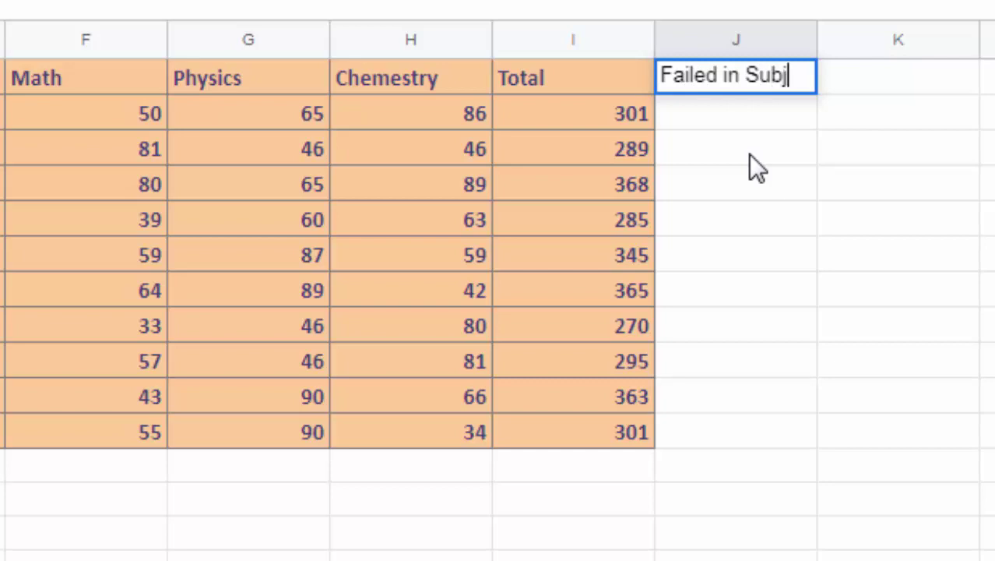
pyautogui.write('ect')
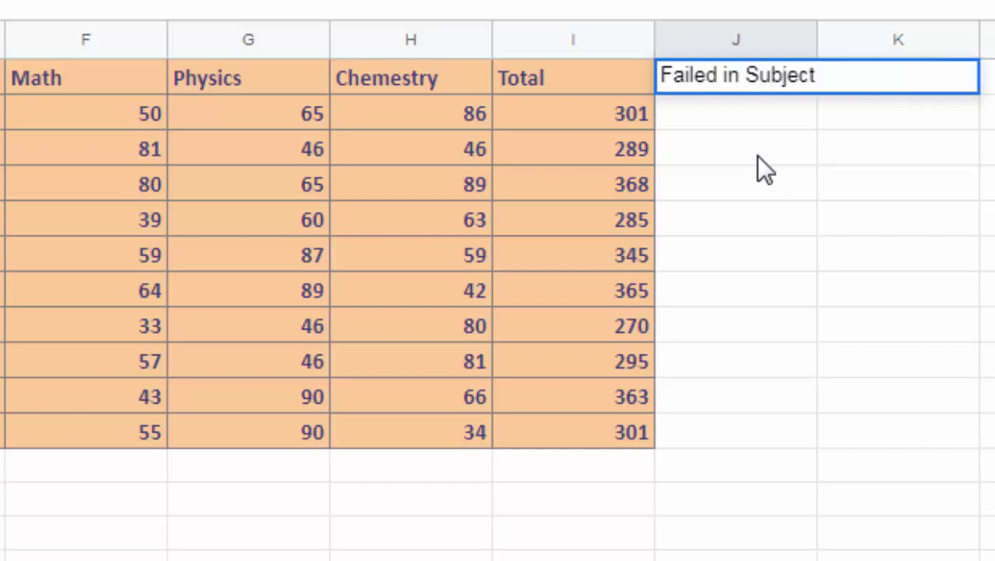
pyautogui.click(756, 156)
pyautogui.click(722, 118)
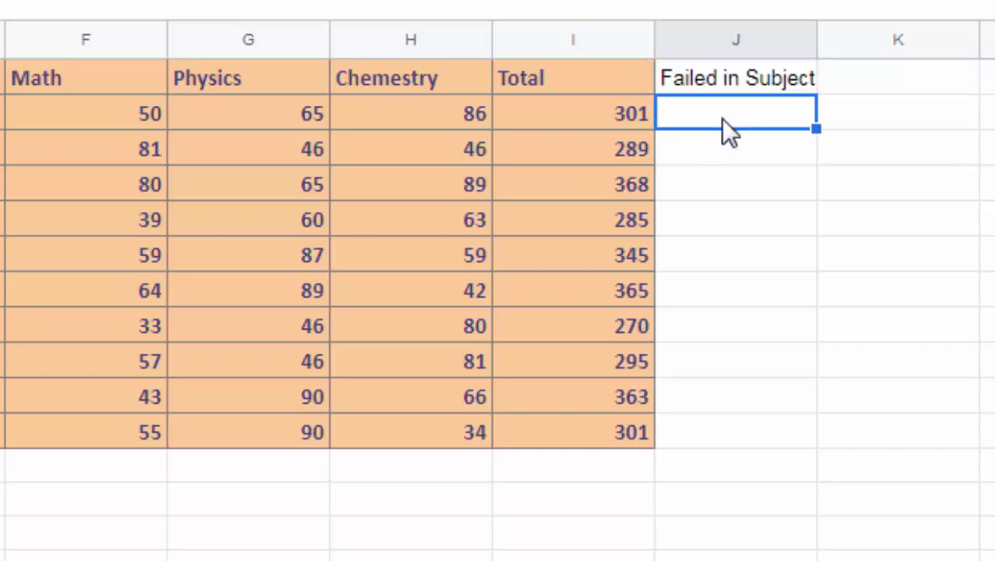
# Start =countif( in J2 with the range D2:H2 covering the five subject marks.
pyautogui.write('=')
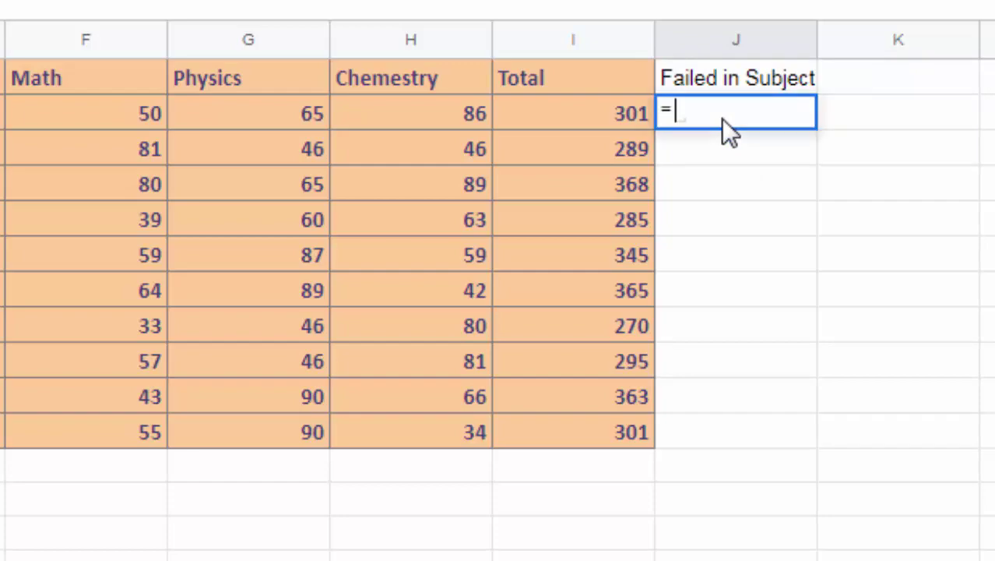
pyautogui.write('c')
pyautogui.write('ou')
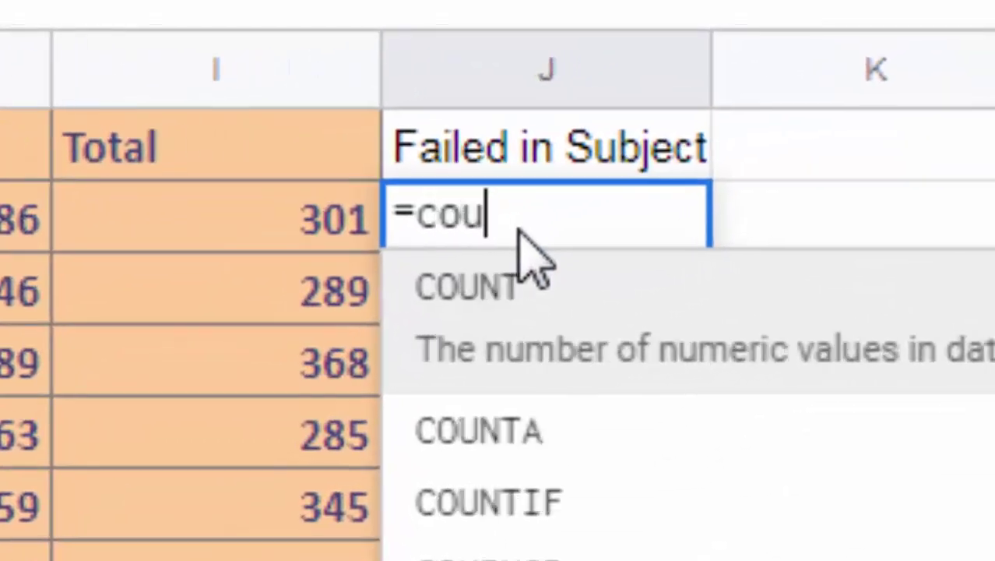
pyautogui.write('ntif')
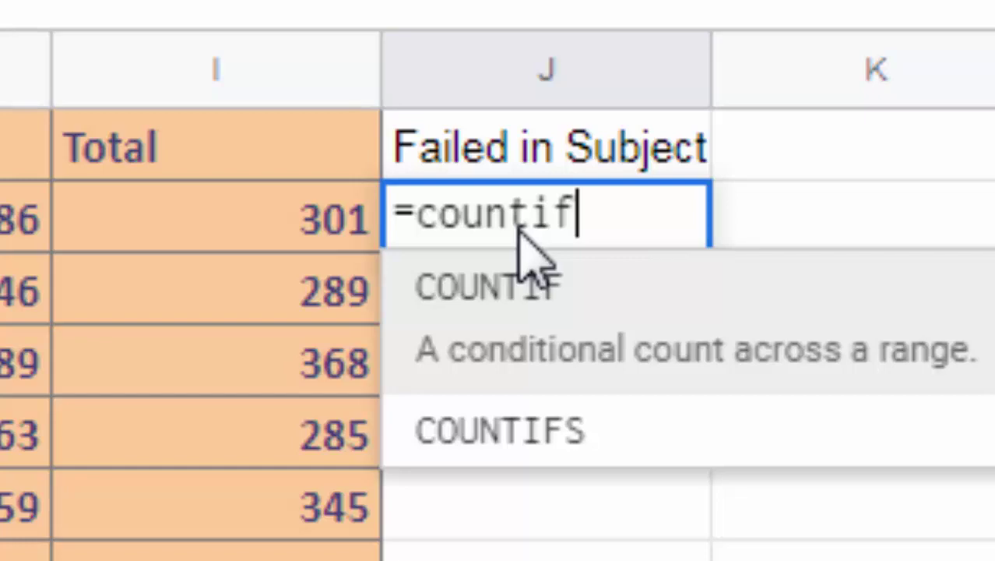
pyautogui.write('(')
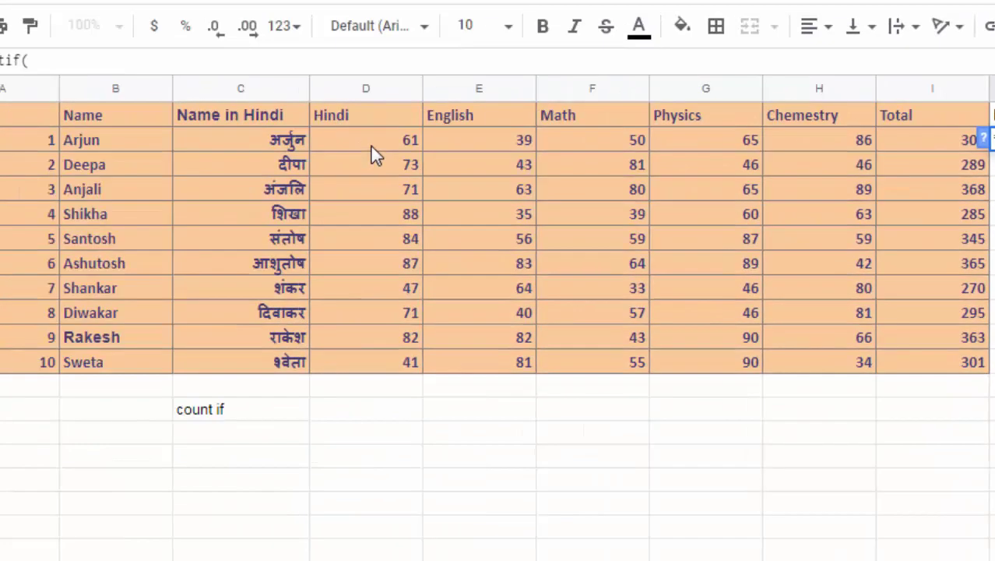
pyautogui.click(371, 142)
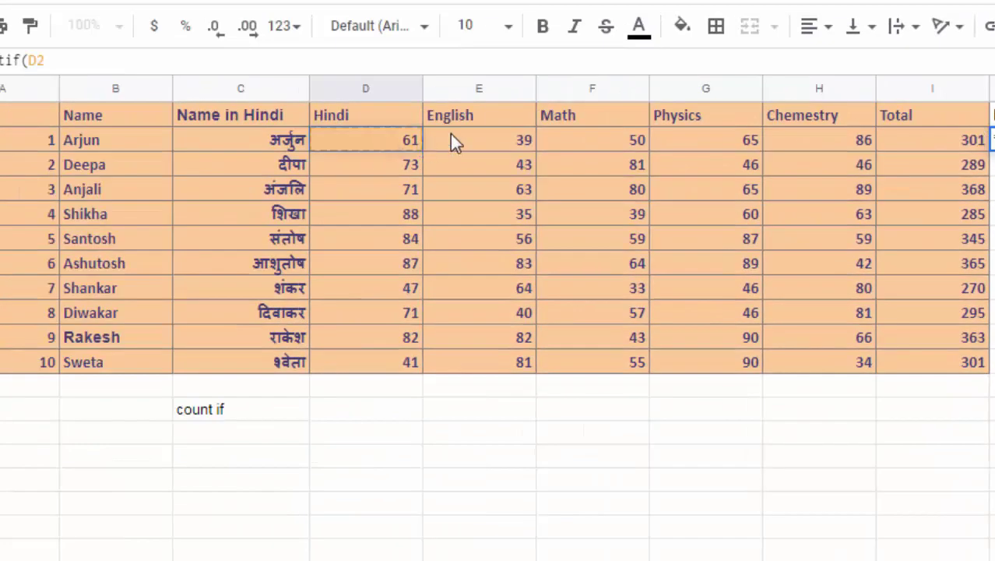
pyautogui.moveTo(456, 142); pyautogui.dragTo(920, 134)
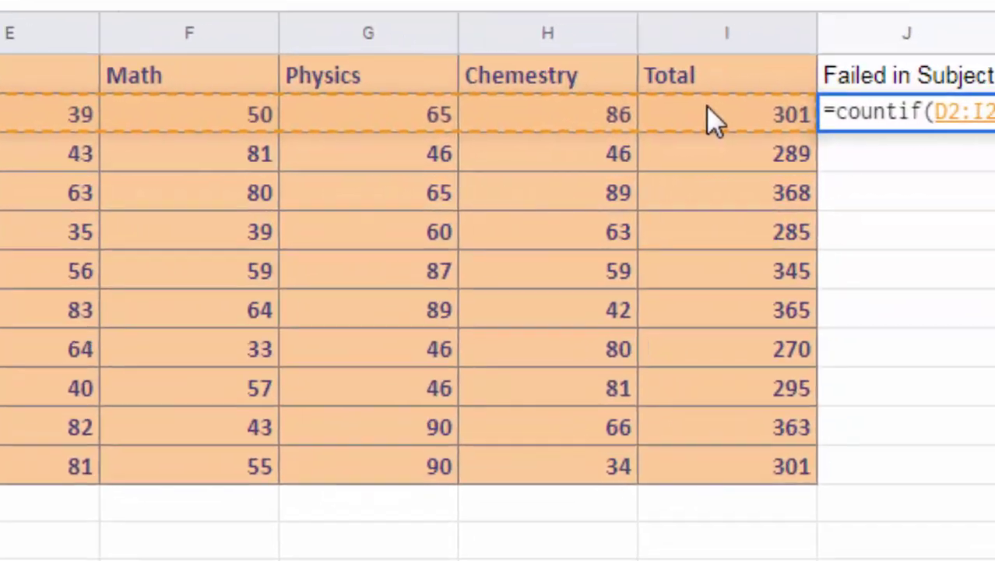
pyautogui.moveTo(708, 110); pyautogui.dragTo(615, 125)
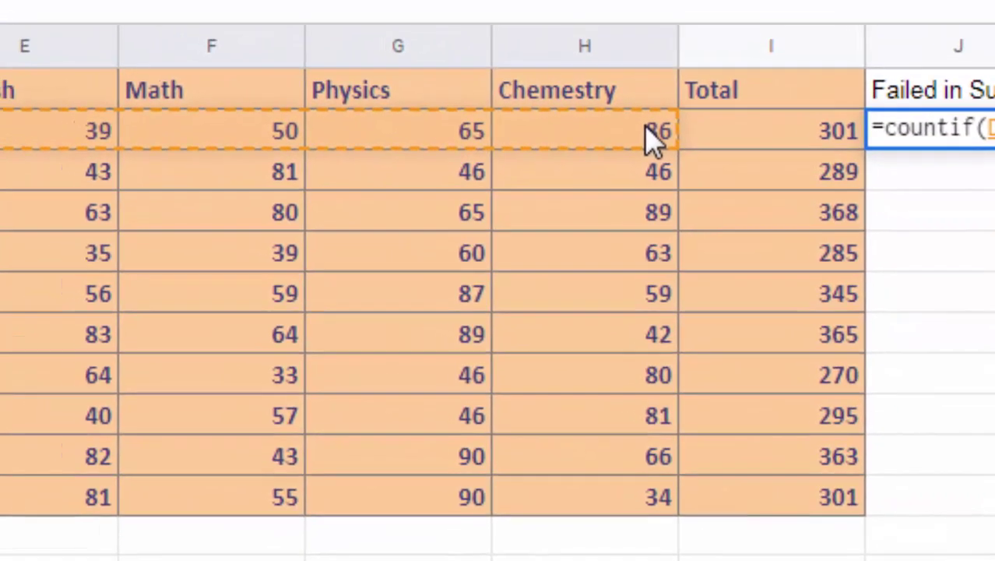
pyautogui.click(652, 138)
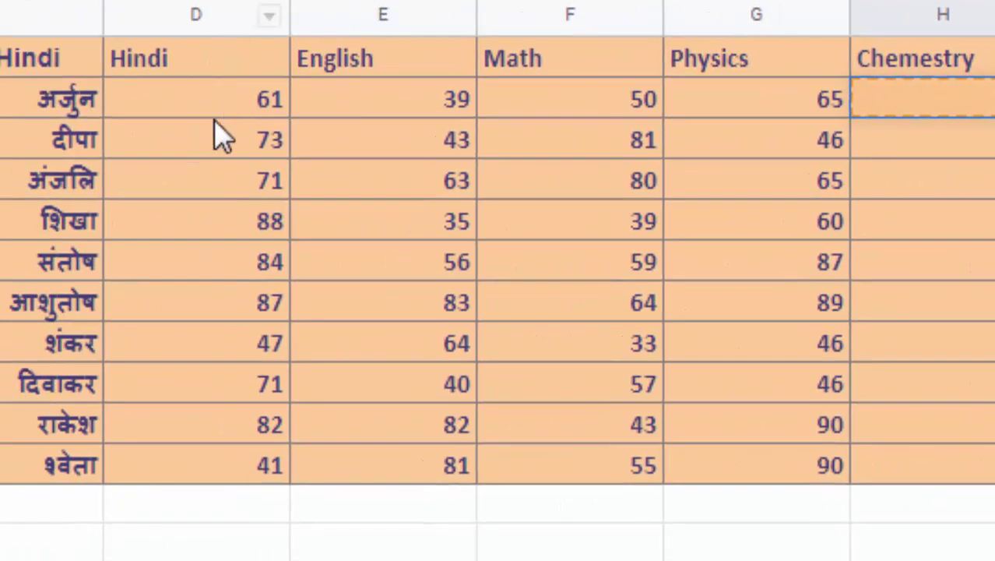
pyautogui.click(213, 99)
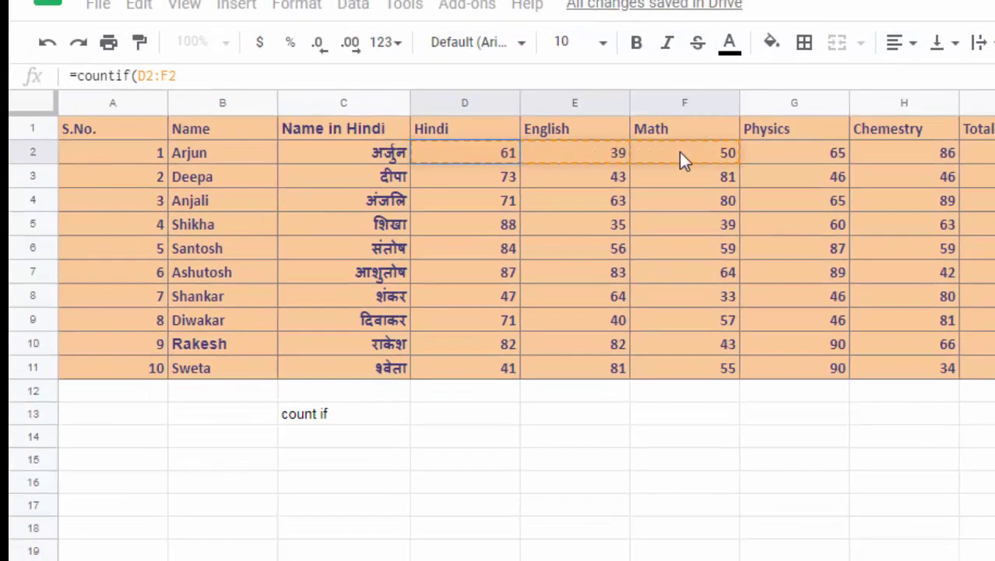
pyautogui.moveTo(219, 113)
pyautogui.mouseDown()
pyautogui.moveTo(782, 155)
pyautogui.moveTo(884, 153)
pyautogui.mouseUp()
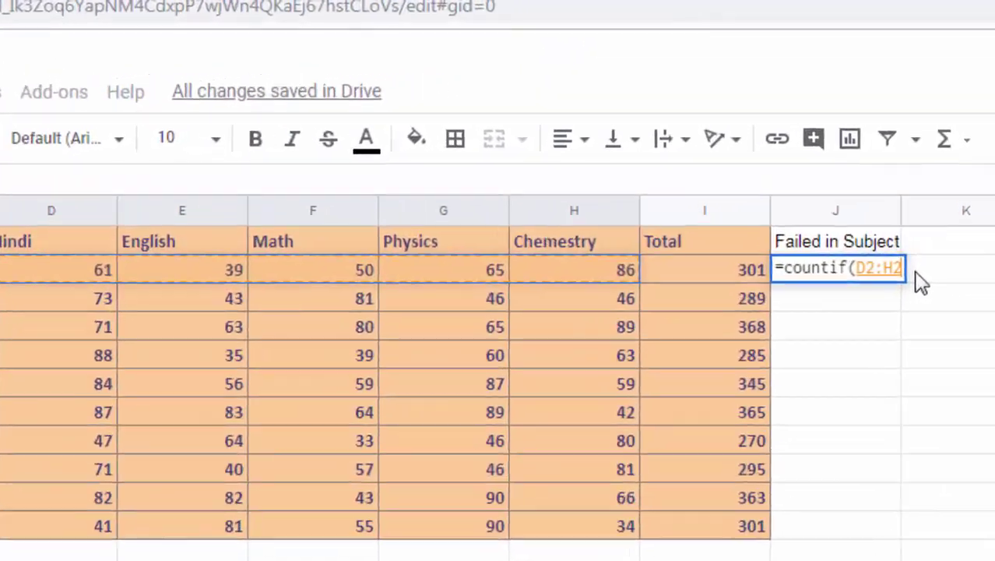
# Complete J2 as =countif(D2:H2,">32"), which returns 5.
pyautogui.write(',')
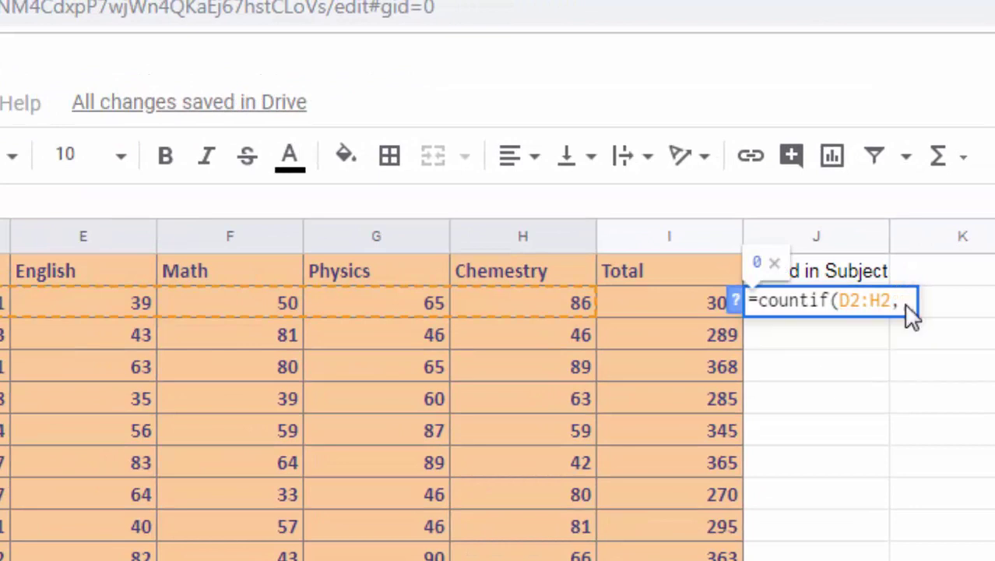
pyautogui.write('"')
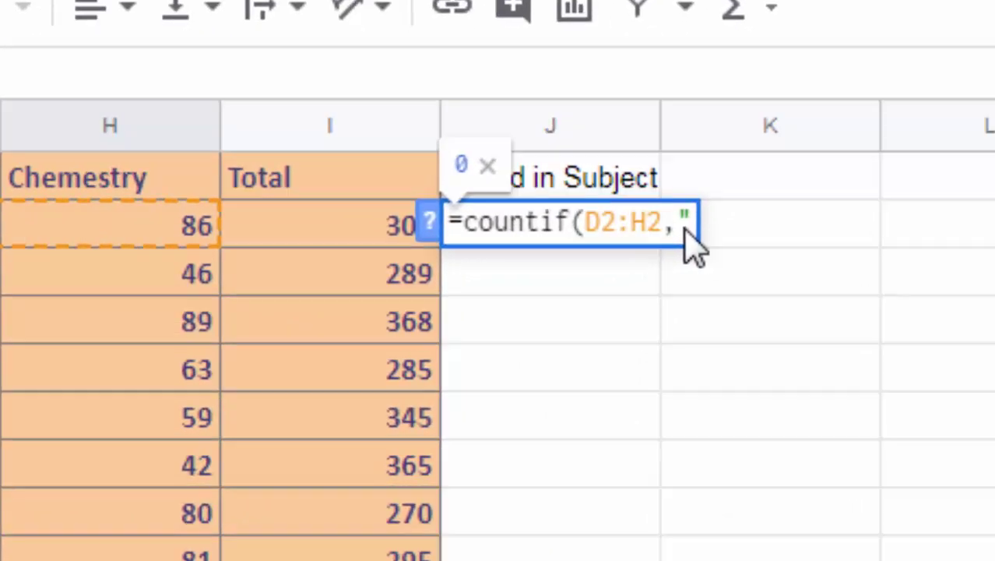
pyautogui.write('>')
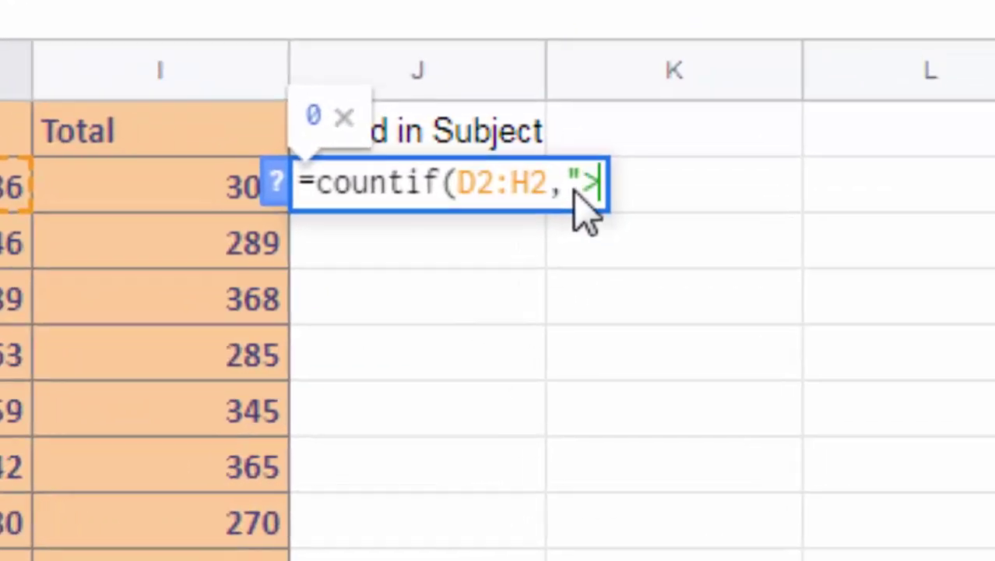
pyautogui.write('32')
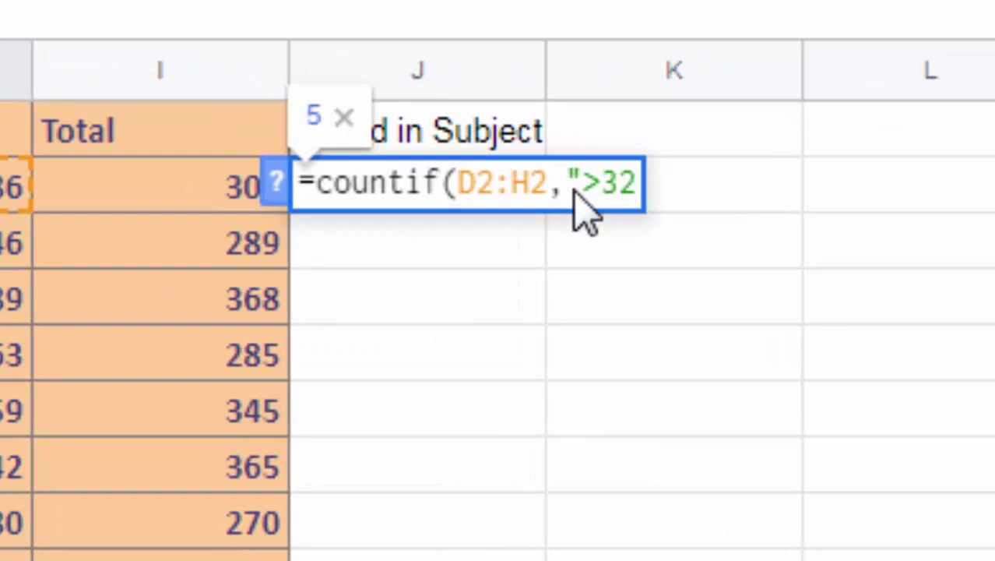
pyautogui.write('"')
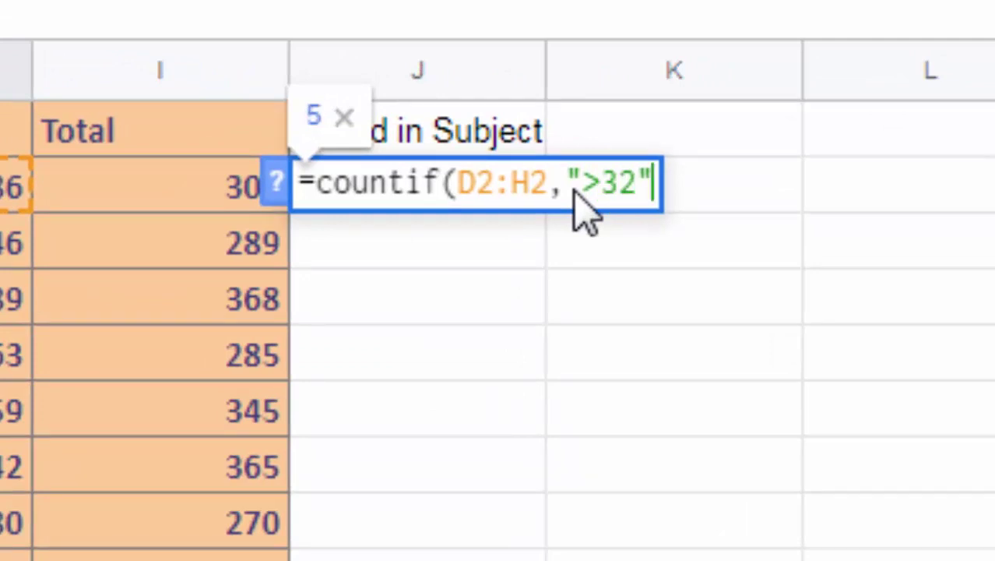
pyautogui.write(')')
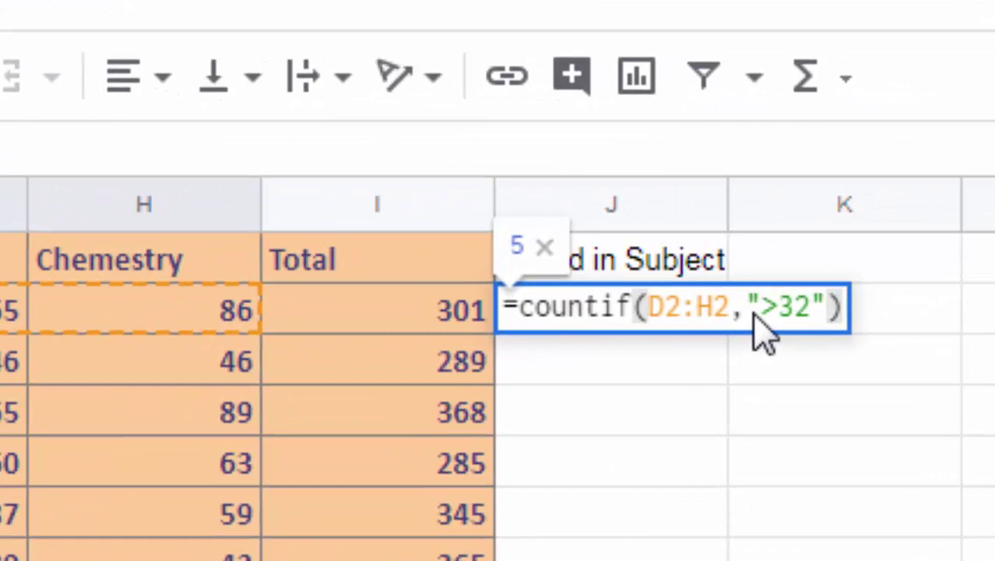
pyautogui.press('Return')
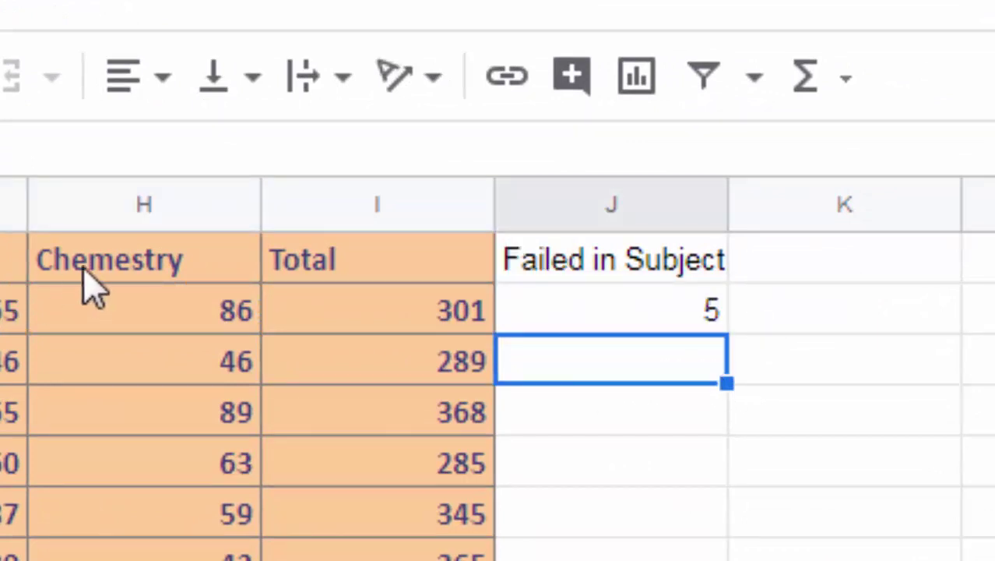
# Change J2's criterion to "<32" and fill it down column J, showing 0 per student.
pyautogui.click(607, 327)
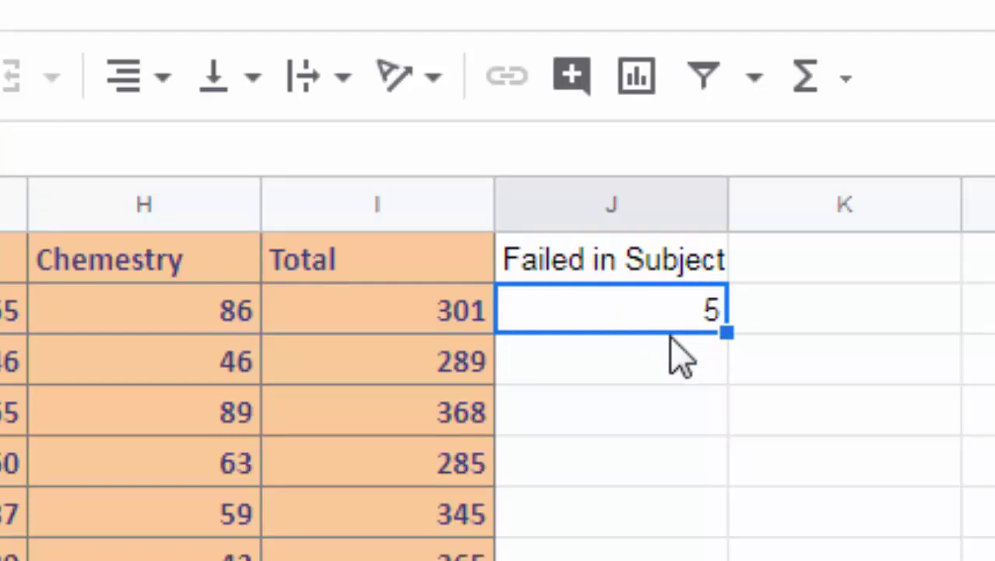
pyautogui.doubleClick(666, 327)
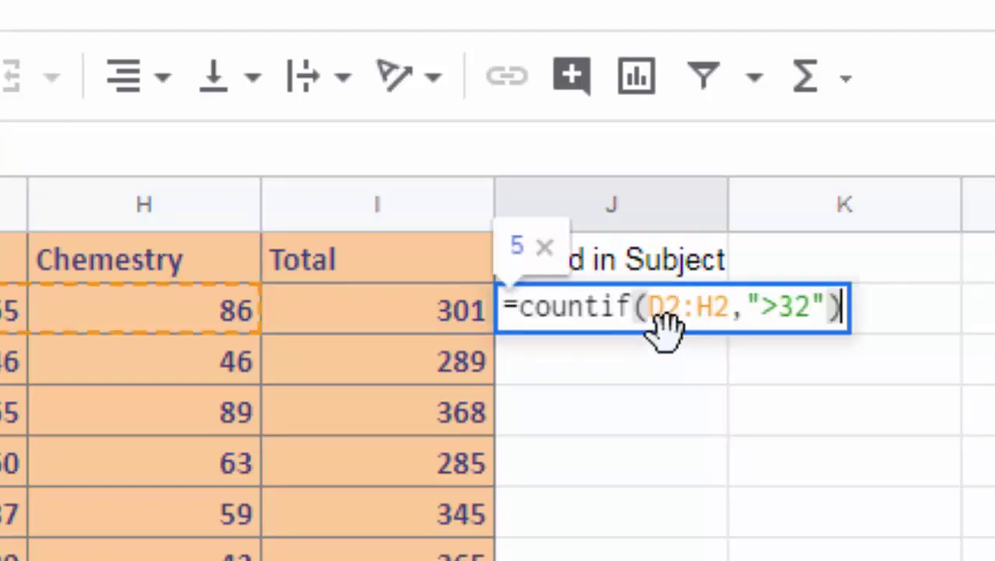
pyautogui.click(779, 326)
pyautogui.press('BackSpace')
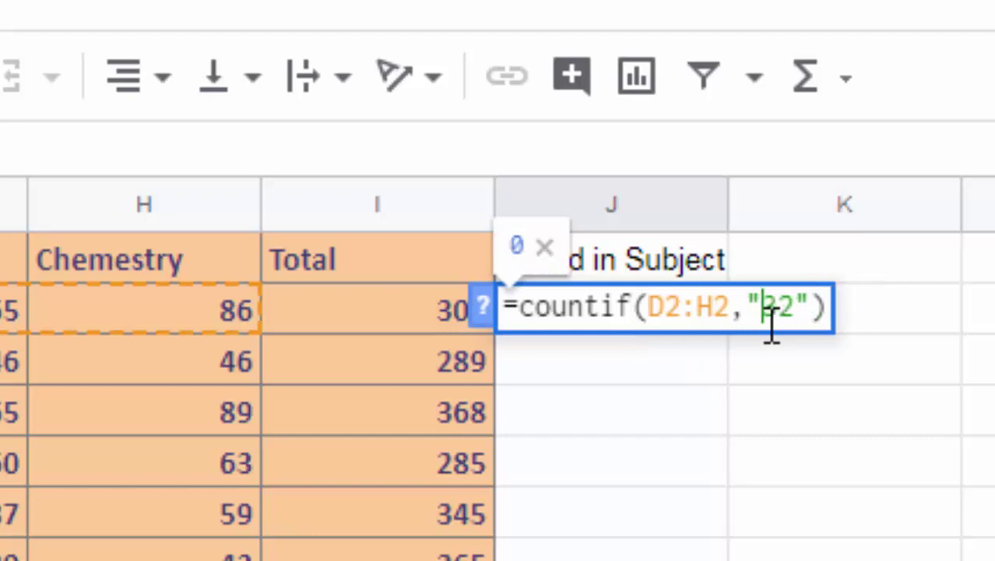
pyautogui.write('<')
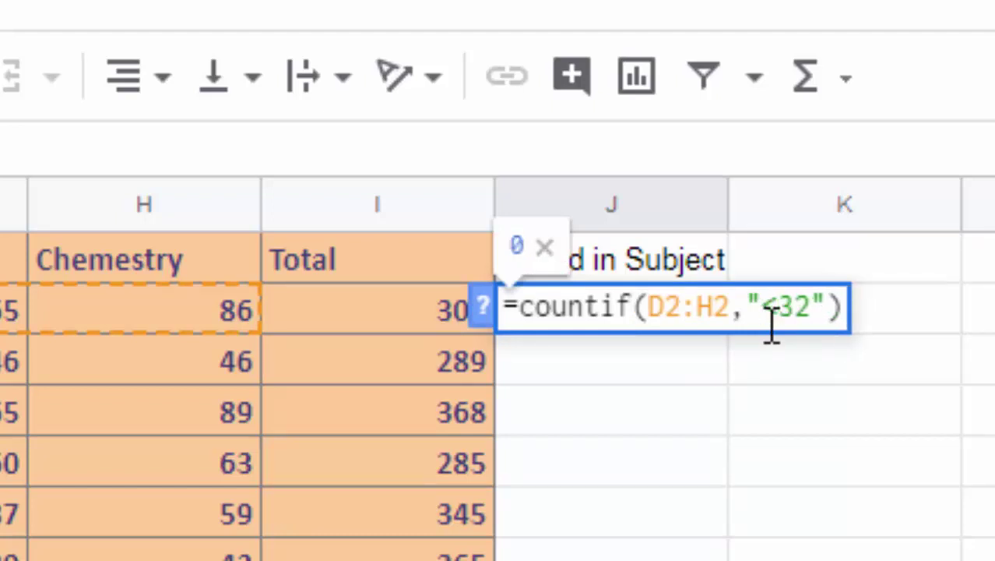
pyautogui.press('Return')
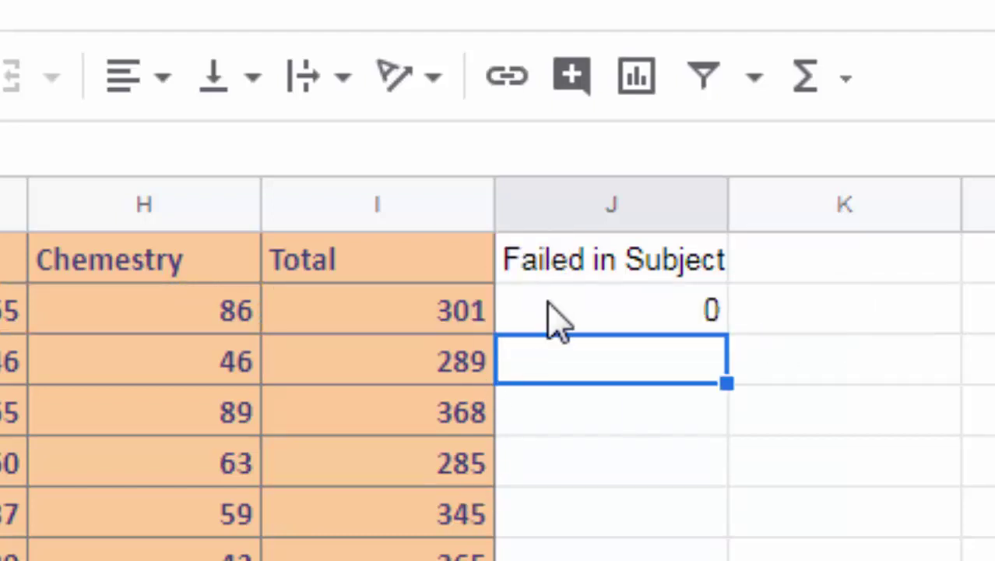
pyautogui.click(549, 316)
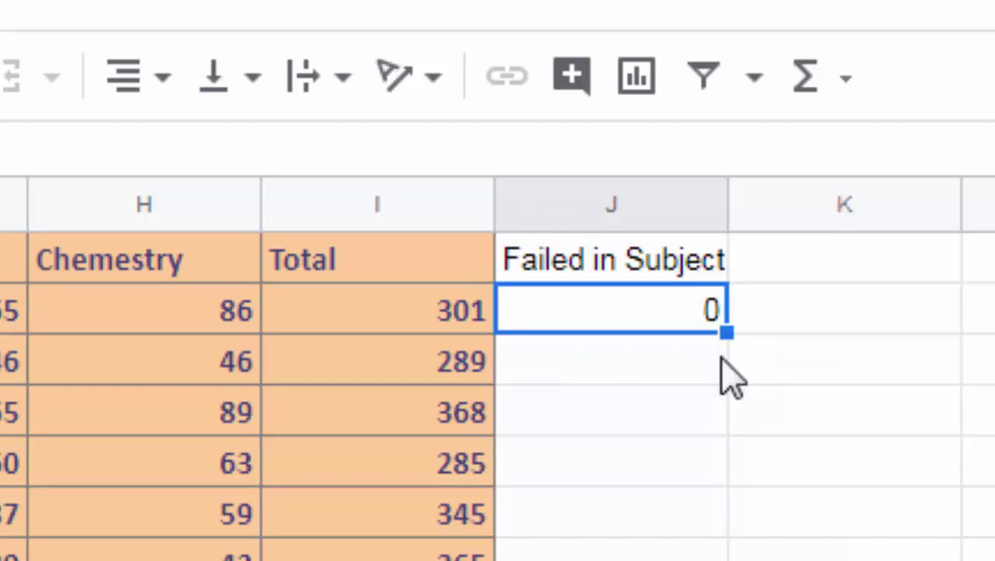
pyautogui.doubleClick(727, 333)
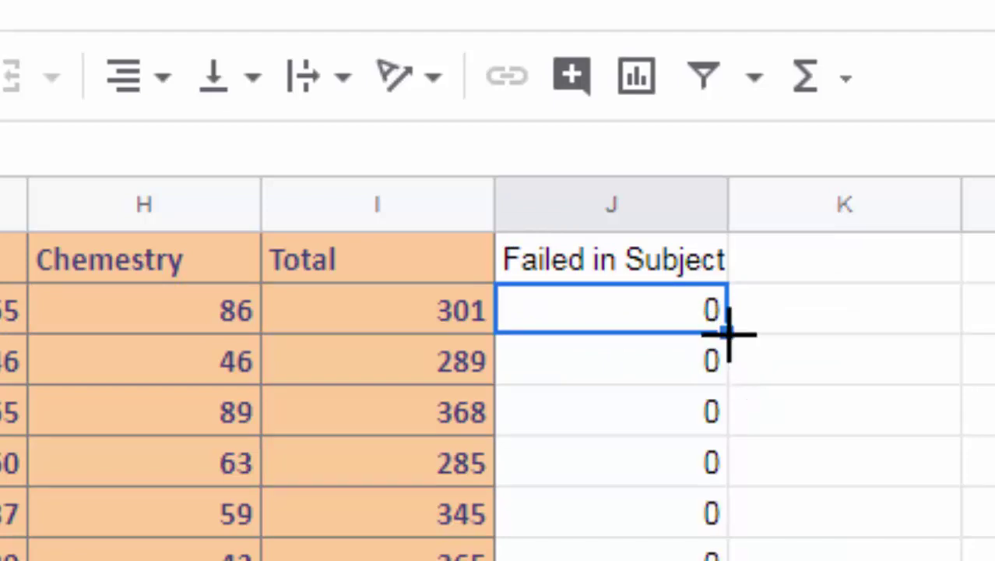
# Enter the heading 'Passed in Subject' in K1.
pyautogui.click(807, 251)
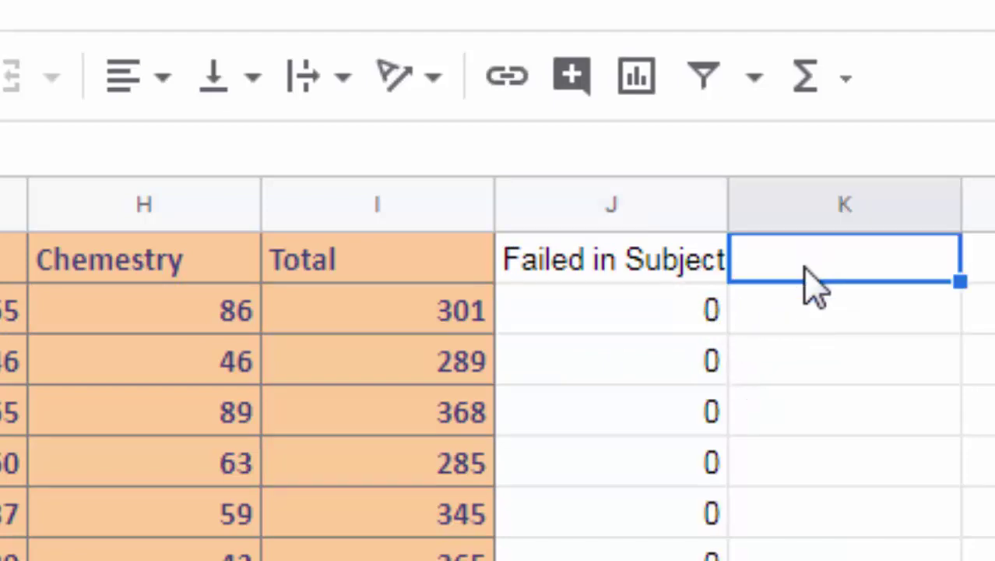
pyautogui.write('Pas')
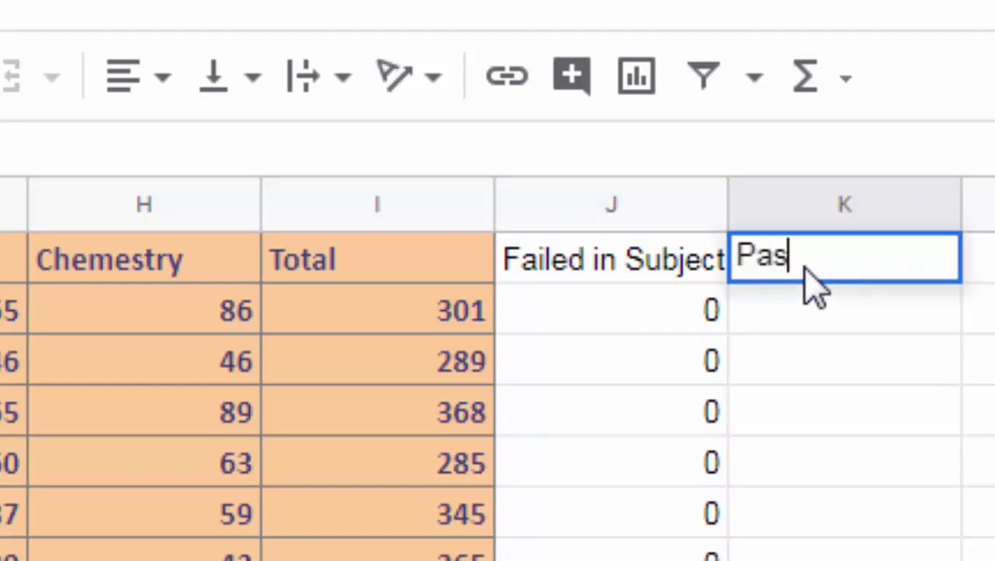
pyautogui.write('sed in ')
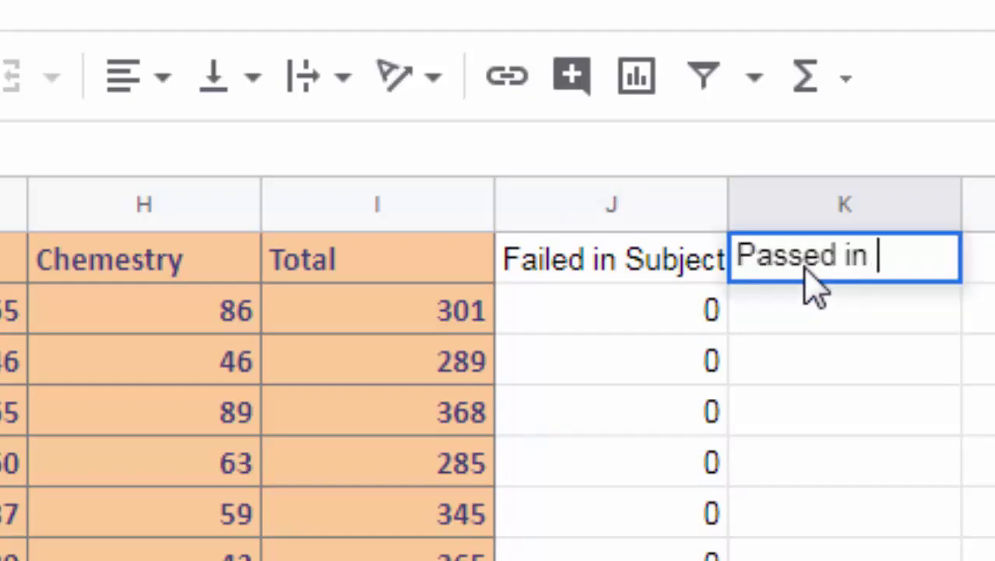
pyautogui.write('Subj')
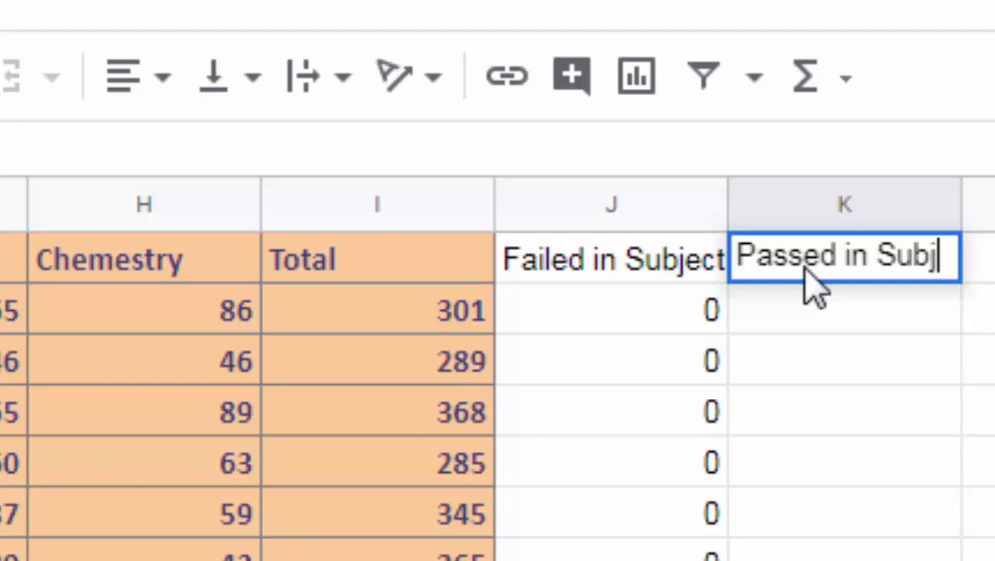
pyautogui.write('ect')
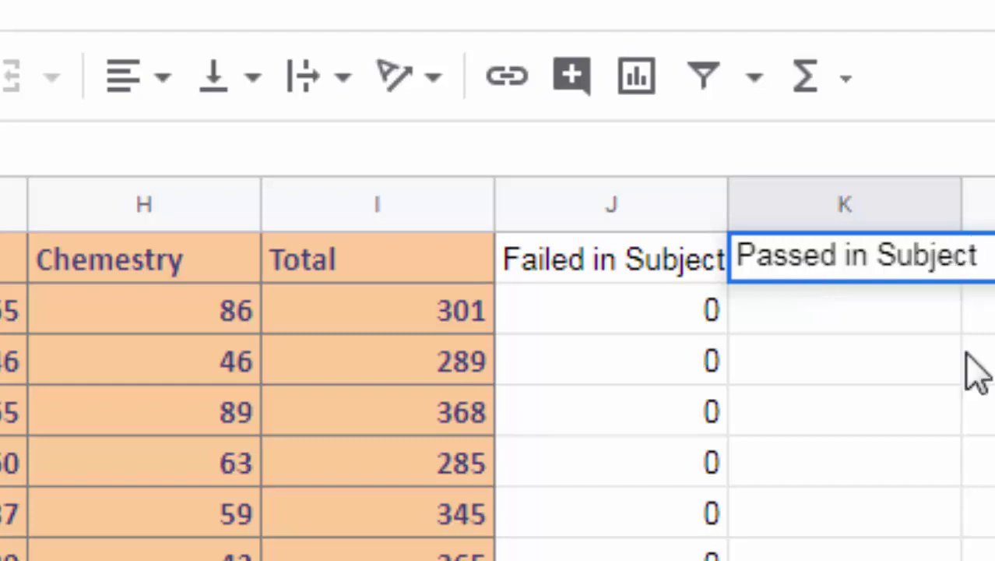
pyautogui.press('Return')
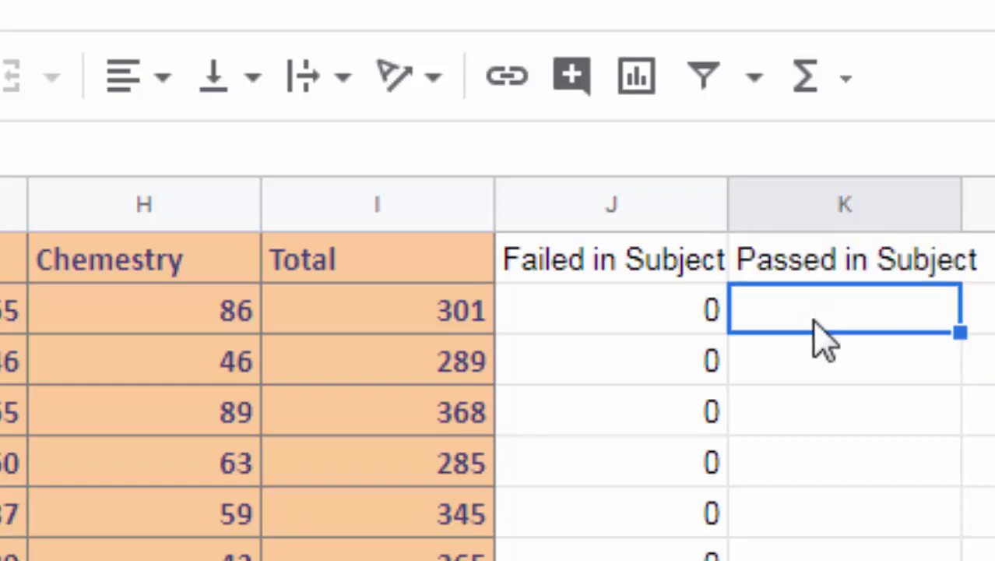
# Enter a COUNTIF over D2:H2 in K2 and fill it down column K, showing 5.
pyautogui.write('=')
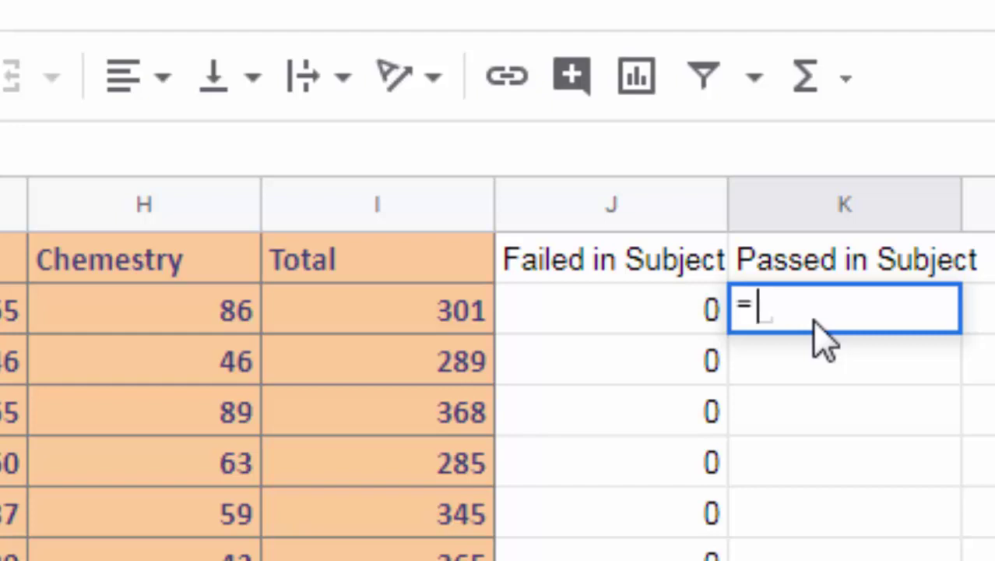
pyautogui.write('co')
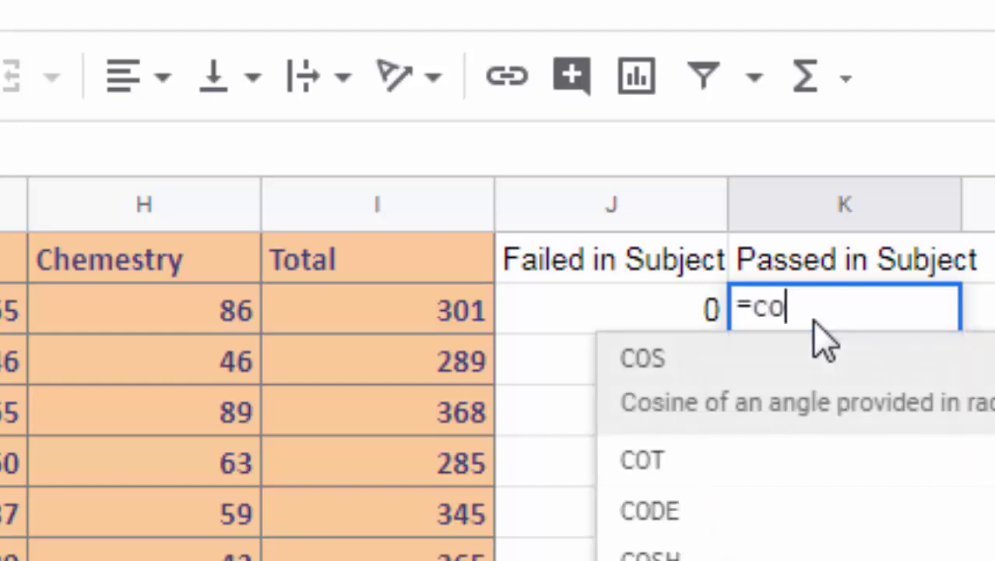
pyautogui.write('unti')
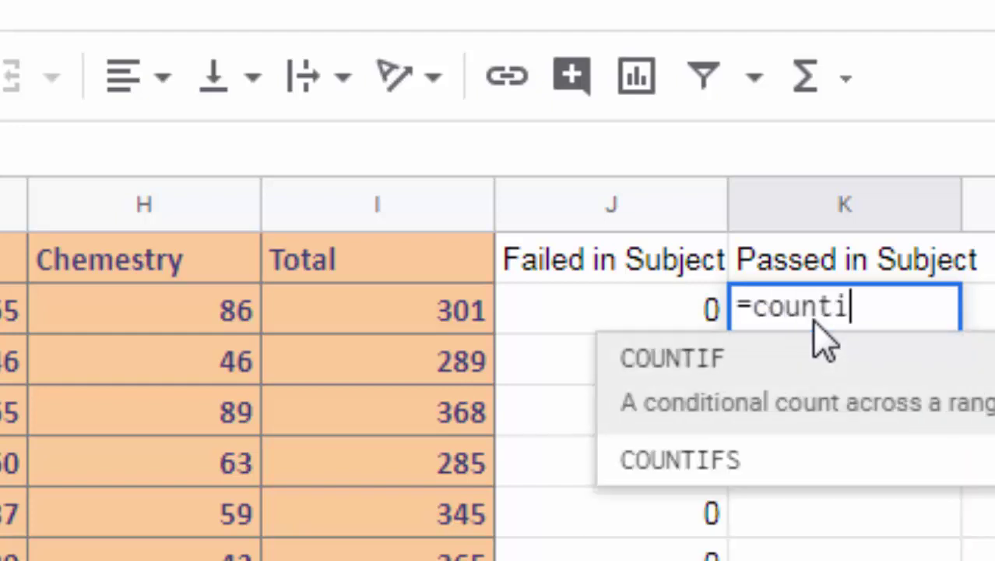
pyautogui.write('f')
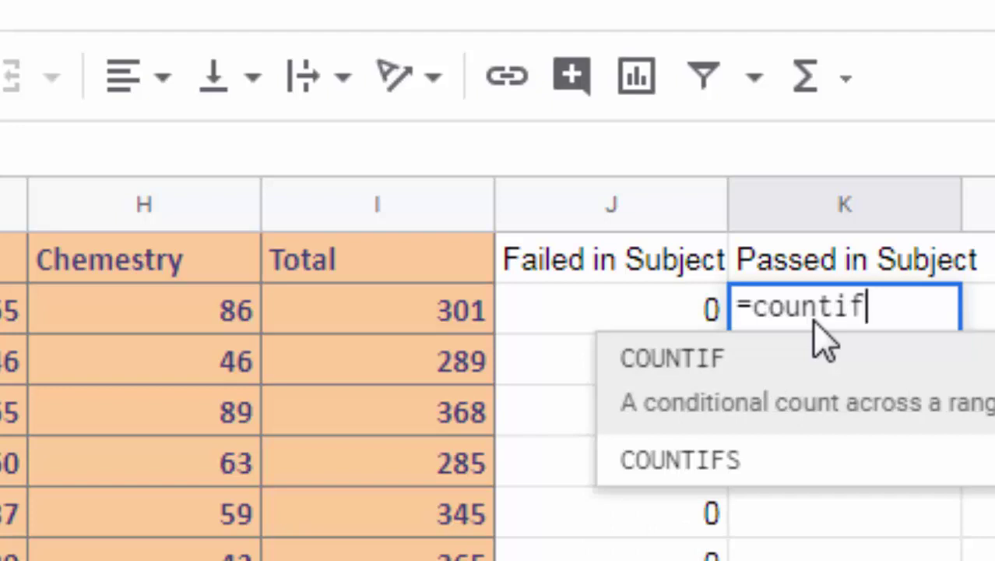
pyautogui.write('(')
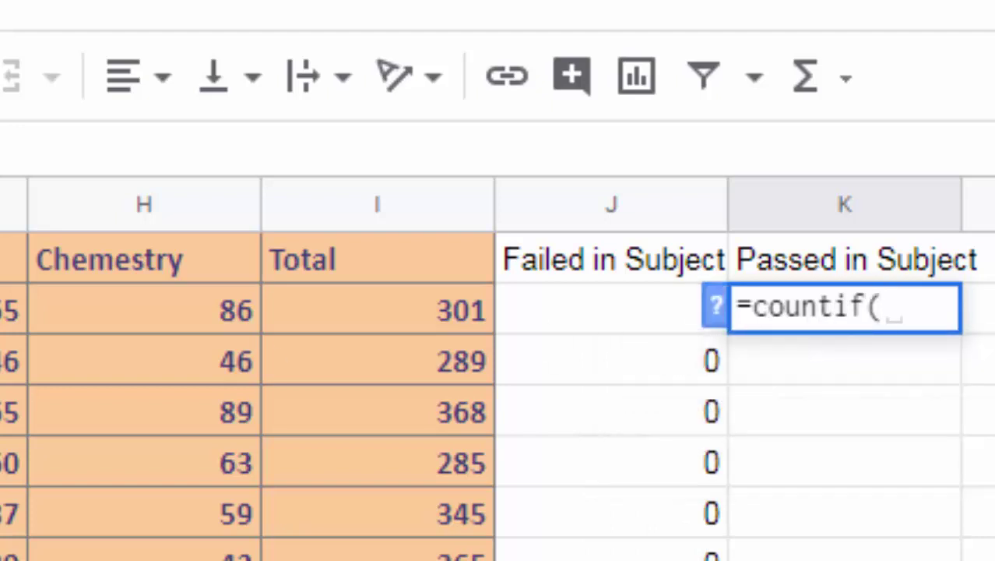
pyautogui.moveTo(2, 309); pyautogui.dragTo(69, 343)
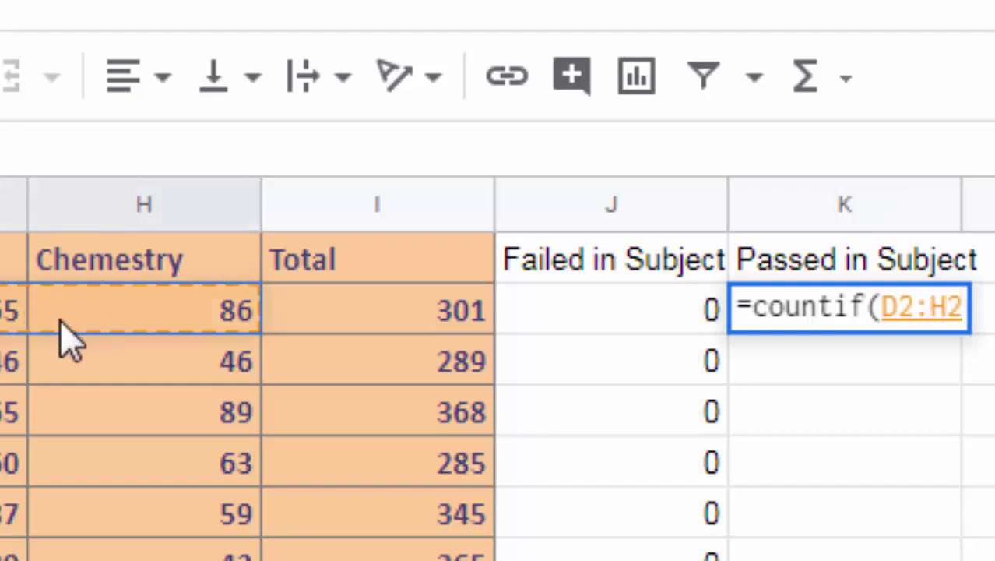
pyautogui.write(',"')
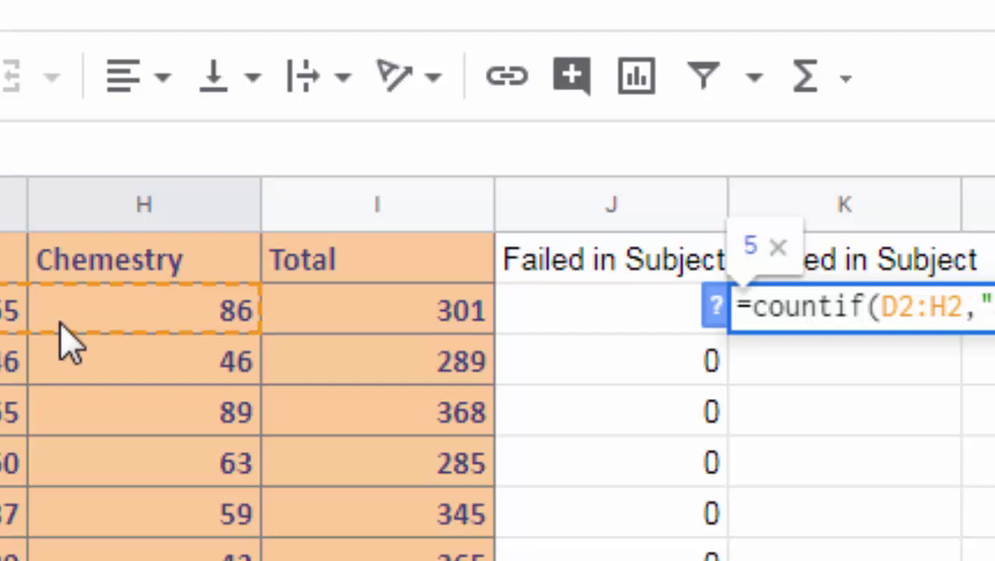
pyautogui.press('Return')
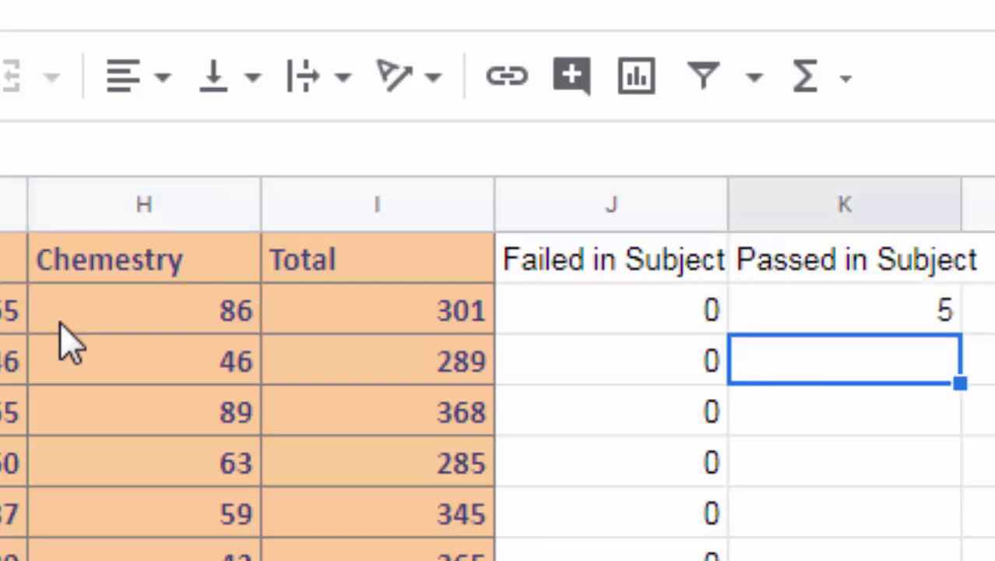
pyautogui.click(839, 315)
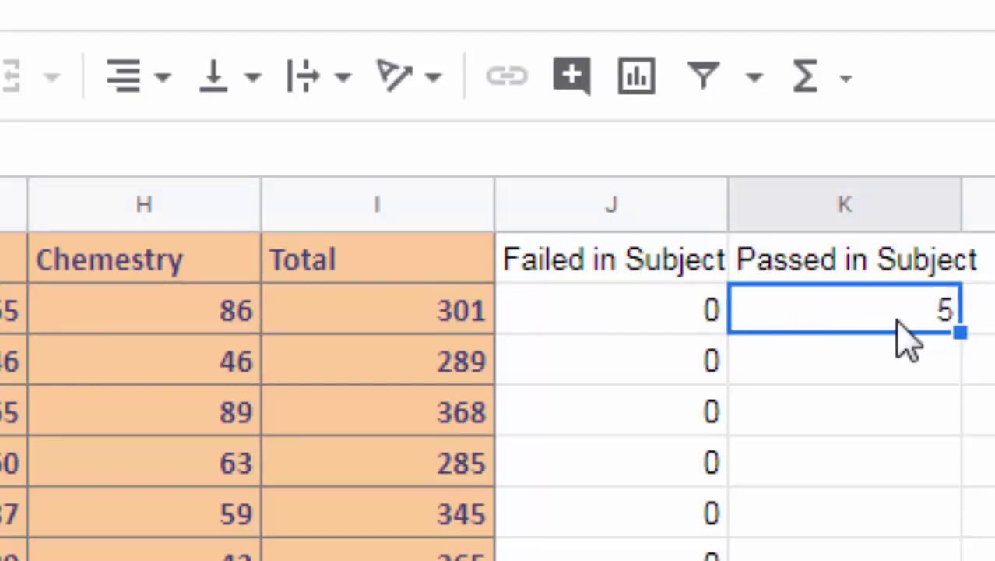
pyautogui.doubleClick(954, 332)
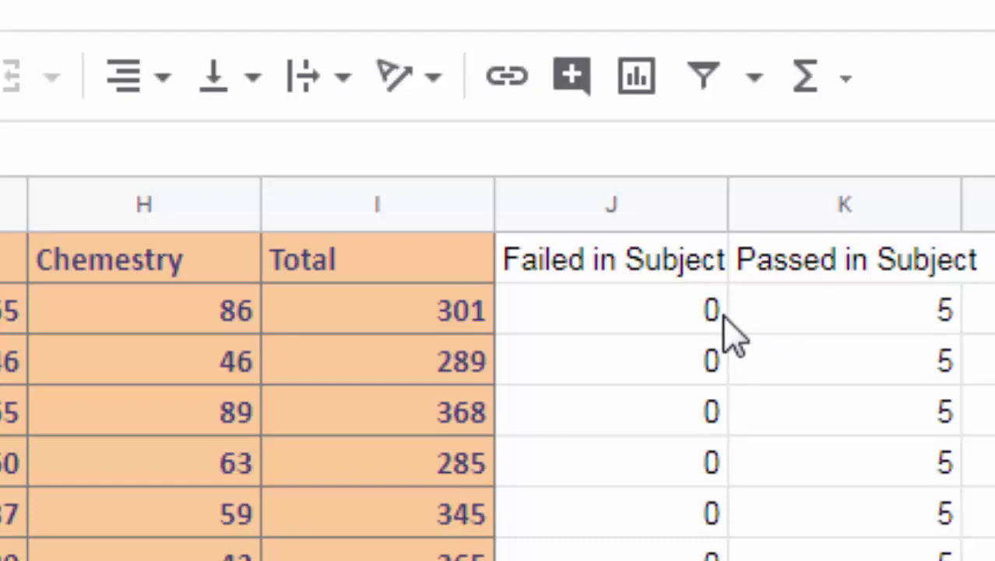
# Fill J2:K2, the first student's Failed and Passed counts, bright green.
pyautogui.moveTo(710, 310); pyautogui.dragTo(809, 316)
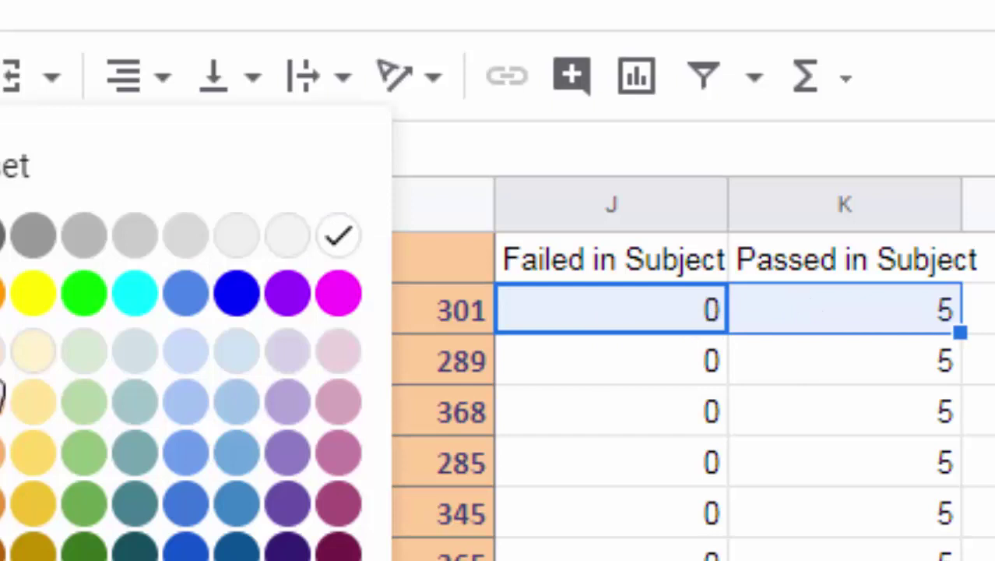
pyautogui.click(84, 304)
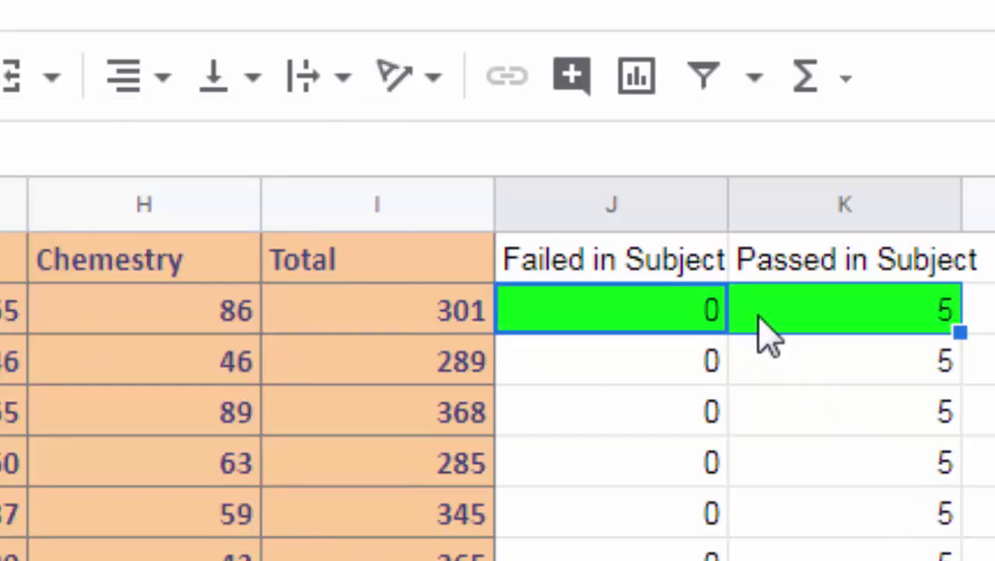
pyautogui.click(743, 375)
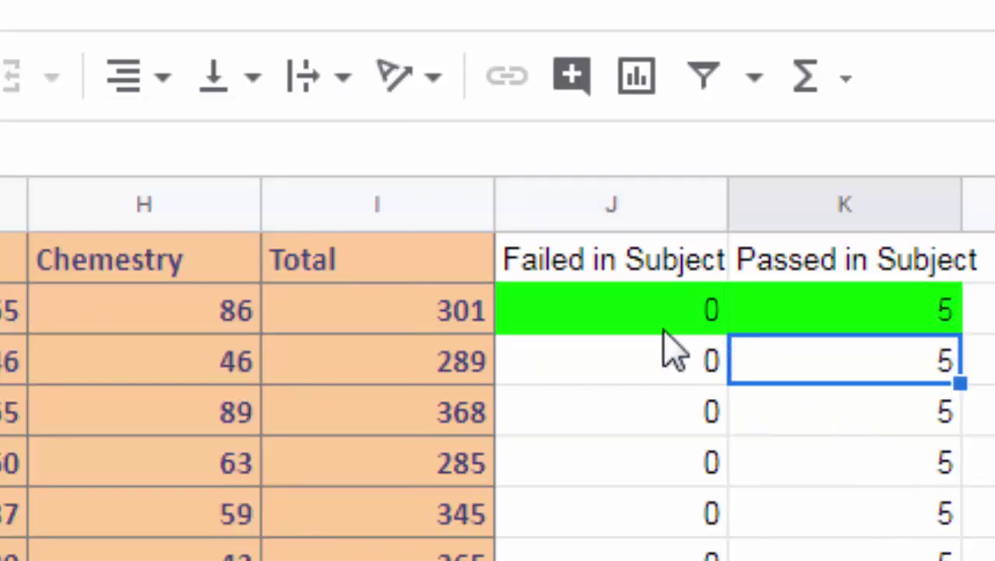
pyautogui.click(596, 315)
pyautogui.moveTo(736, 307); pyautogui.dragTo(899, 327)
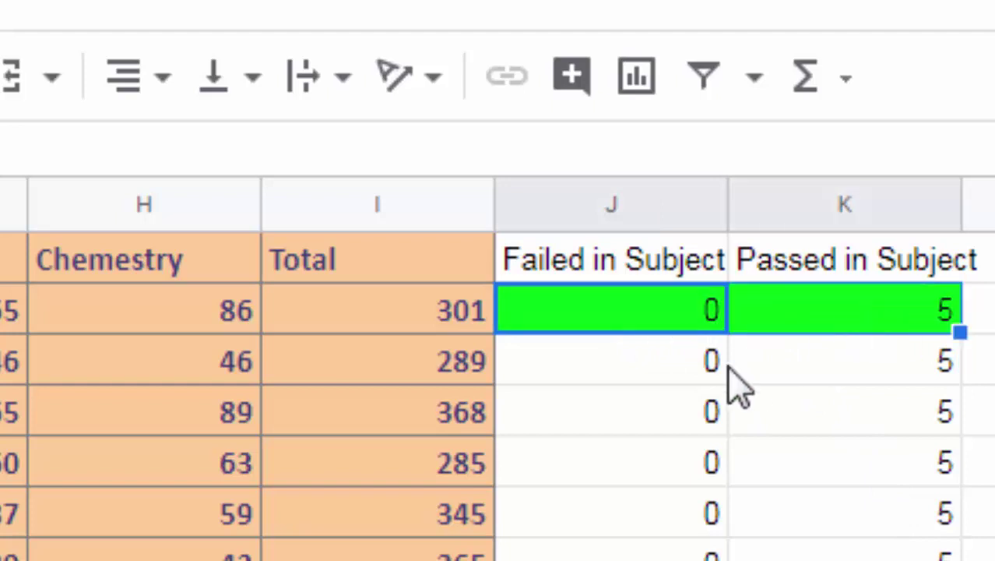
# Change the first student's column G mark to 21, giving 1 failed and 4 passed.
pyautogui.click(953, 475)
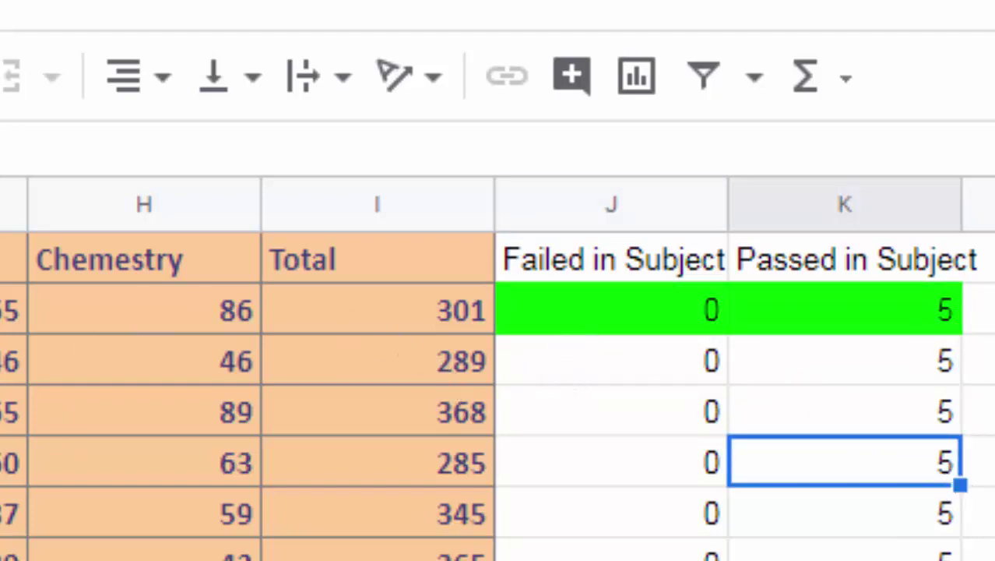
pyautogui.click(12, 310)
pyautogui.press('Delete')
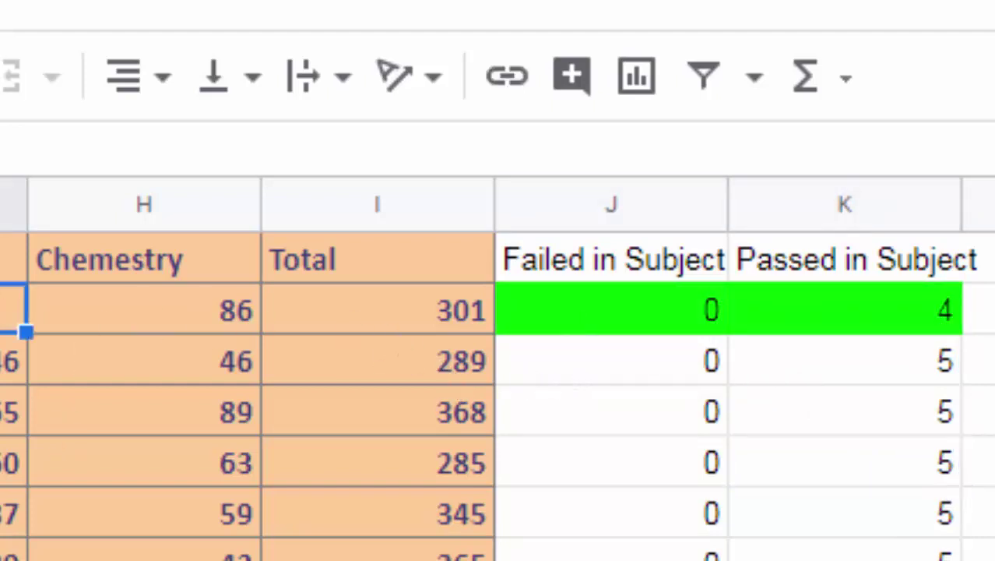
pyautogui.write('21')
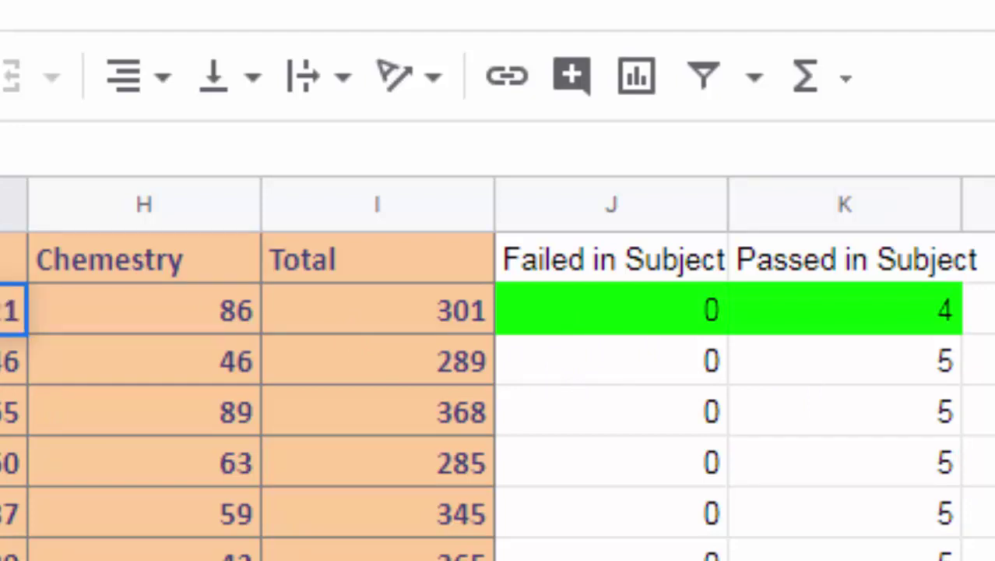
pyautogui.press('Return')
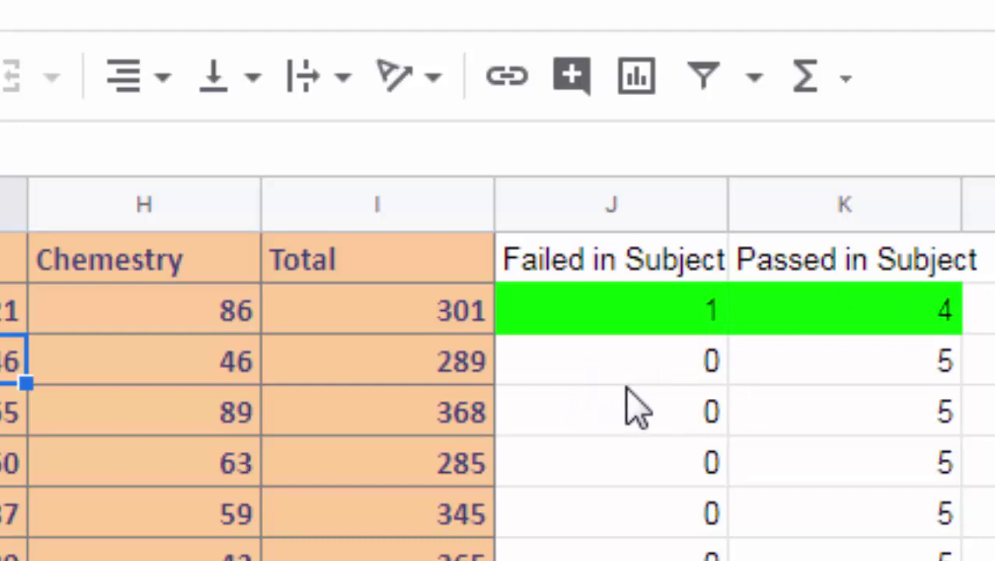
pyautogui.click(651, 315)
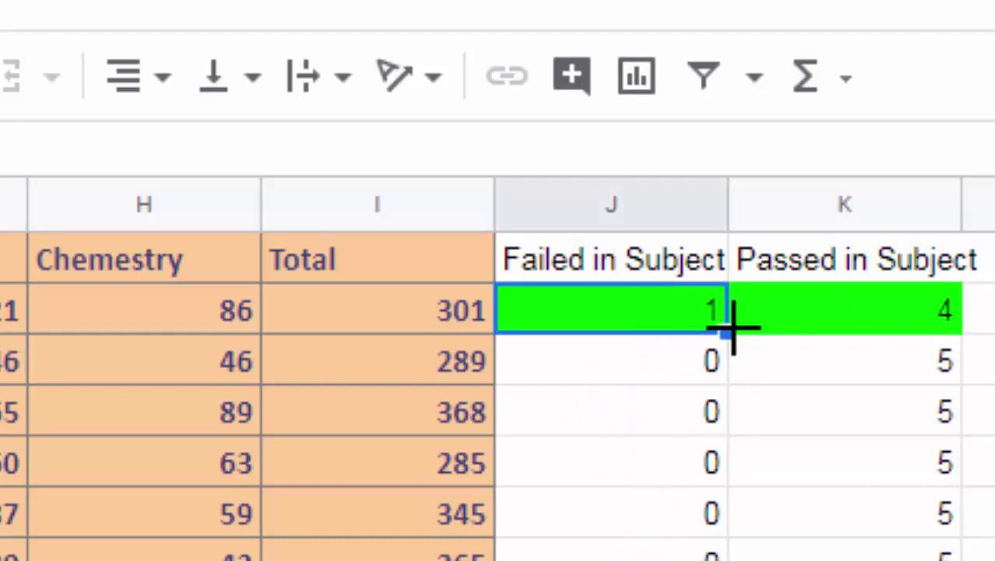